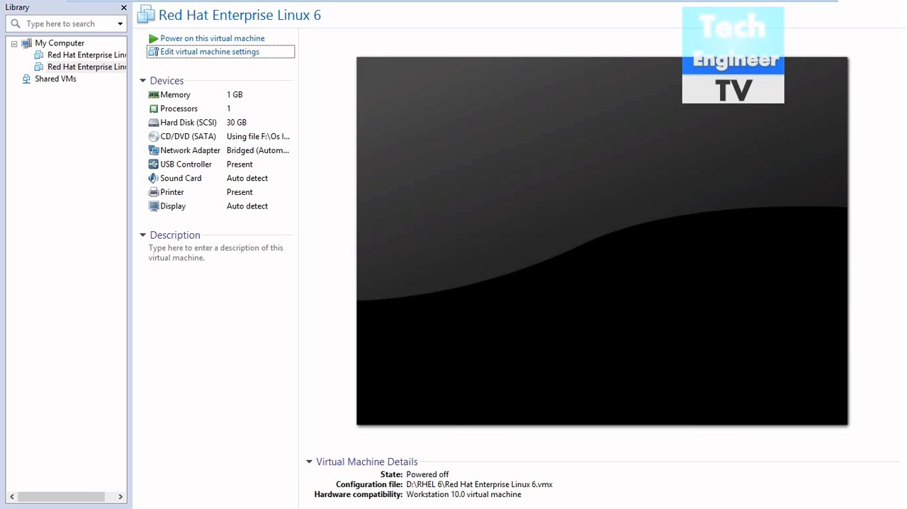
- Power on the Red Hat Enterprise Linux 6 virtual machine and dismiss the removable devices hint
left_click(212, 38)
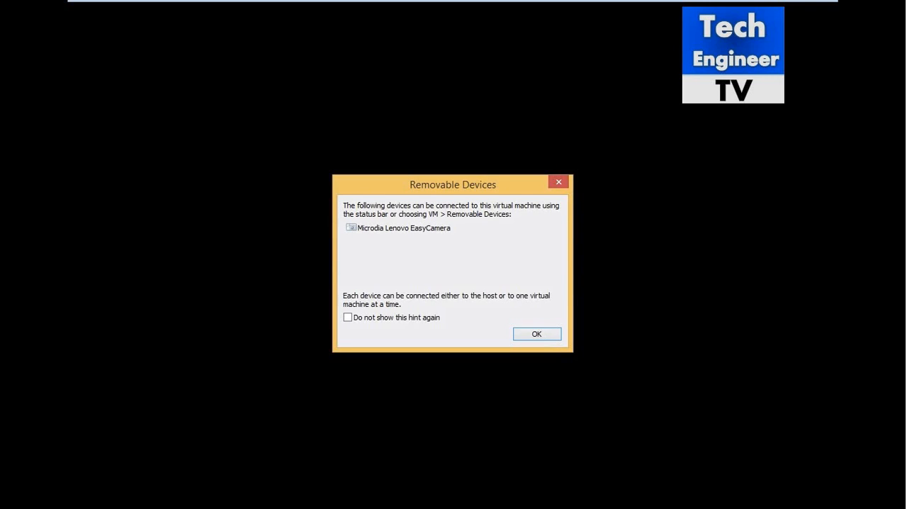
left_click(537, 333)
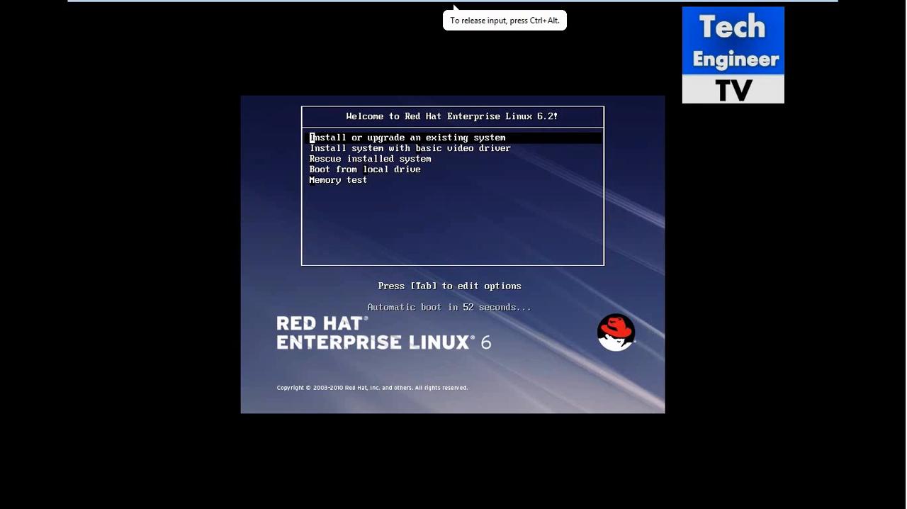
- Boot the "Install or upgrade an existing system" entry and skip the installation media test
key("Down")
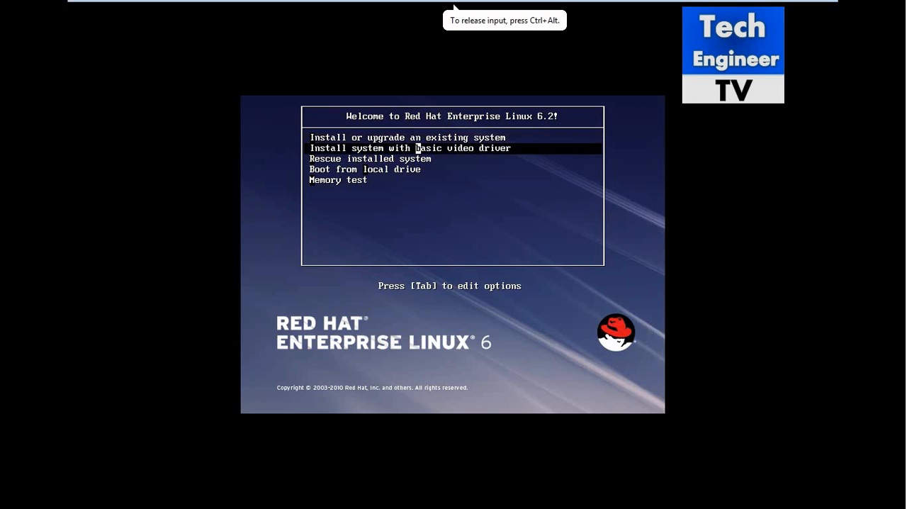
key("Up")
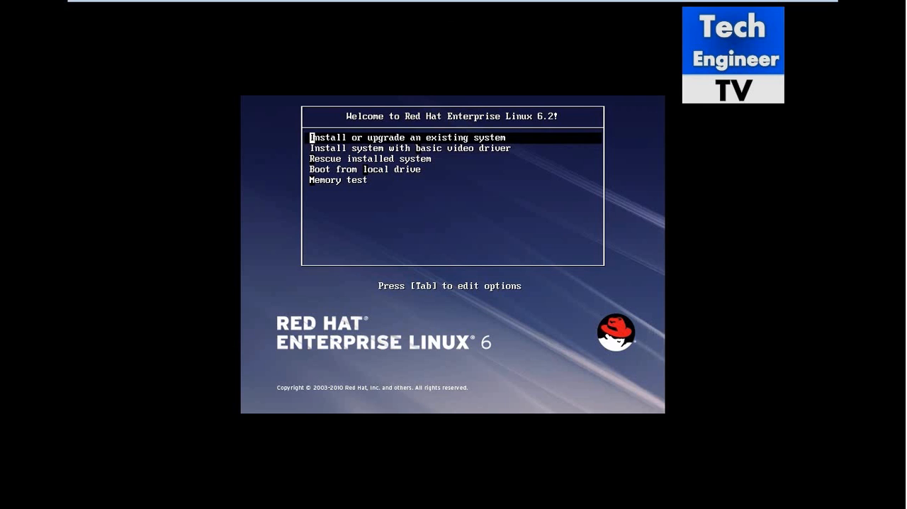
key("ctrl+alt")
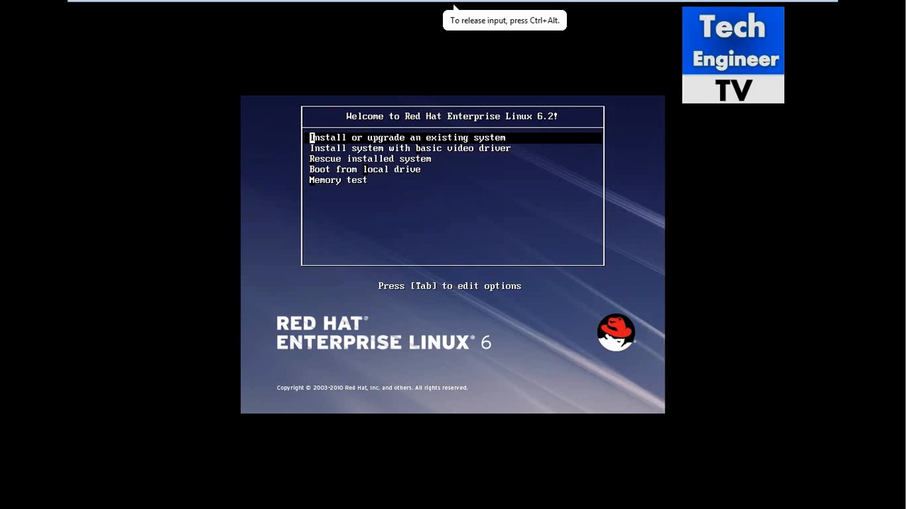
key("Return")
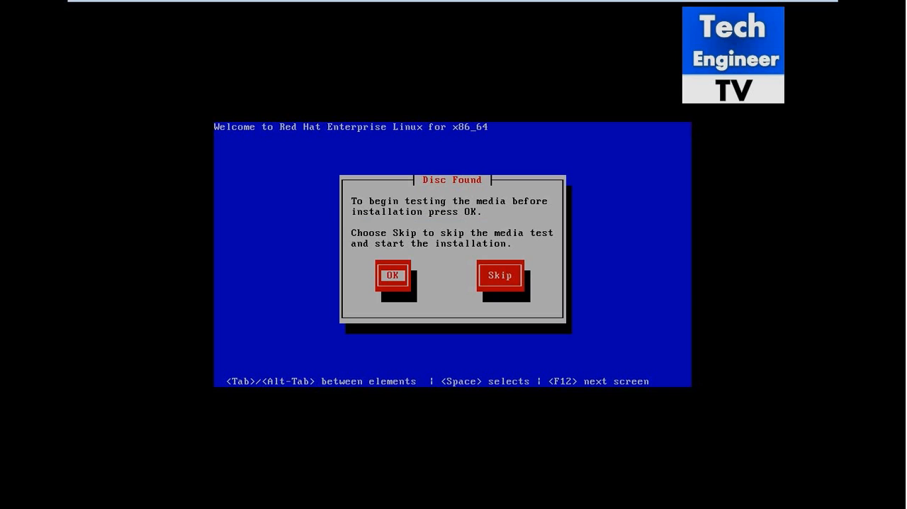
key("Tab")
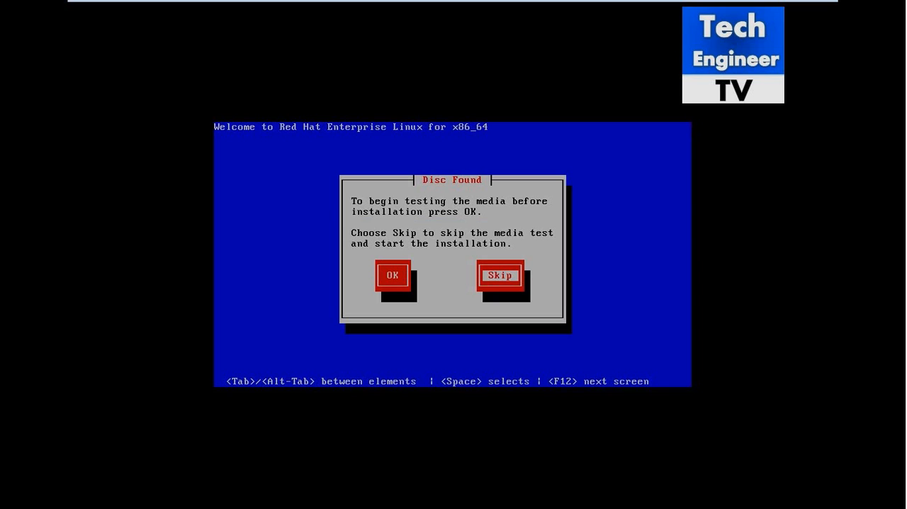
key("Return")
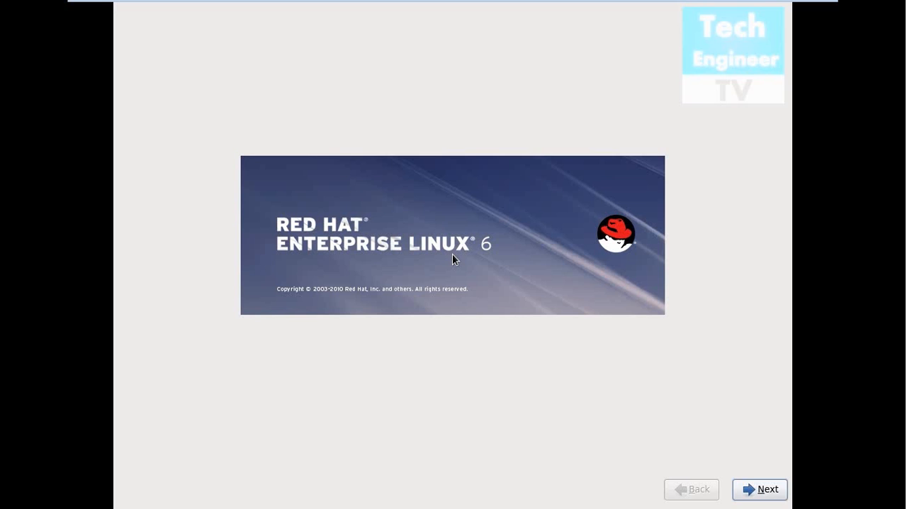
- Continue past the welcome screen with English as the installation language and the U.S. English keyboard
key("Return")
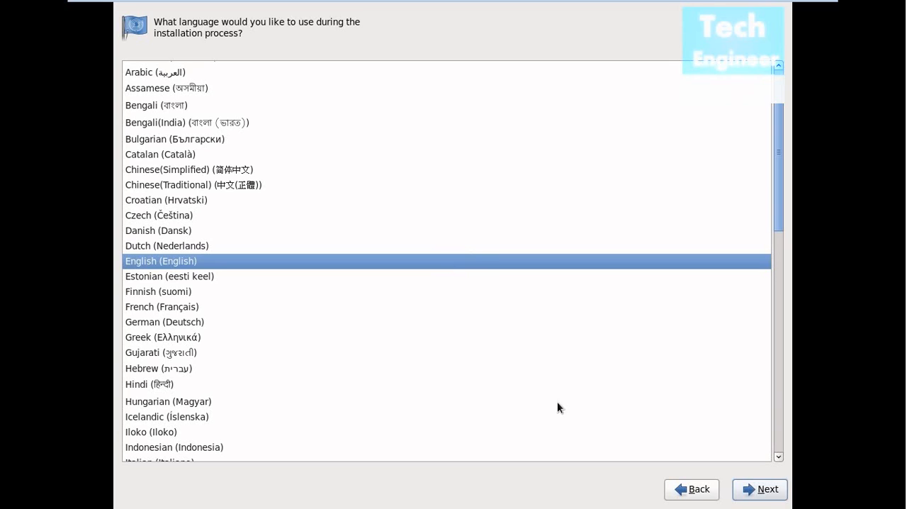
key("Return")
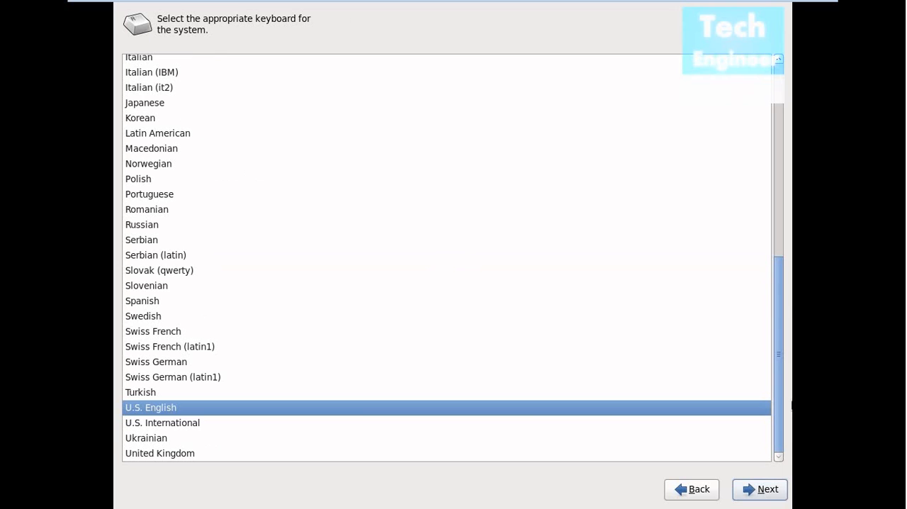
key("Return")
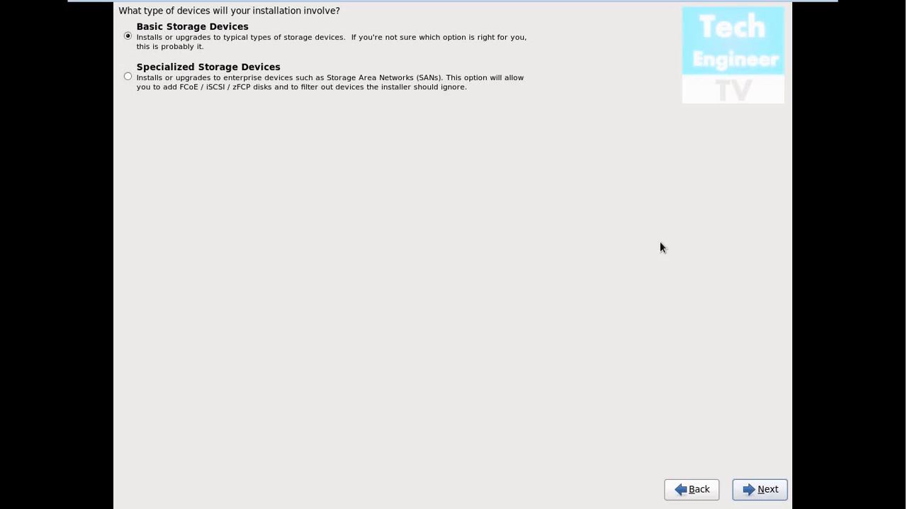
- Install to Basic Storage Devices and discard any data on the virtual disk
key("Return")
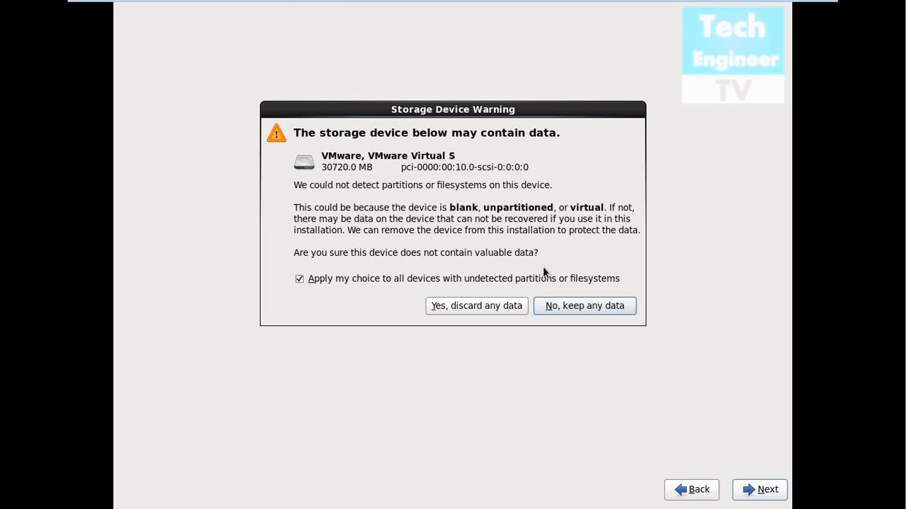
left_click(504, 307)
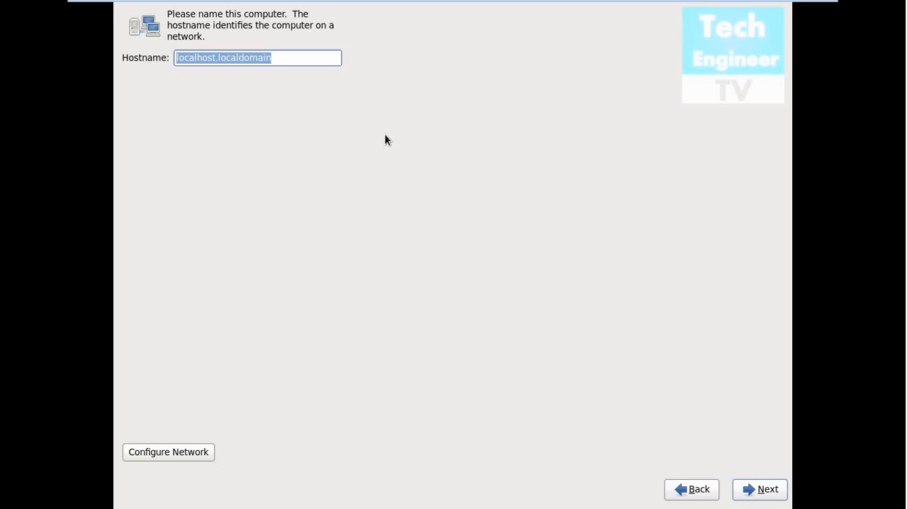
- Review the wired, wireless, mobile broadband, VPN and DSL connections in the network configuration and close it
left_click(200, 454)
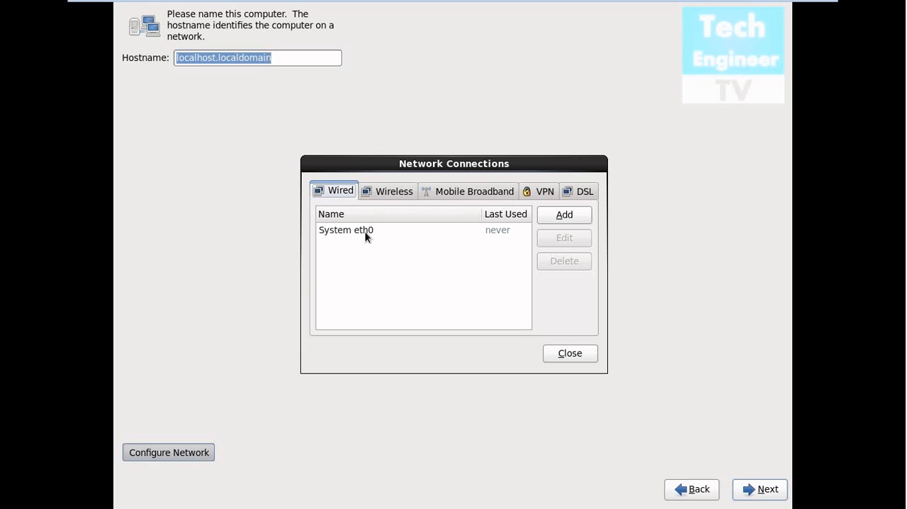
left_click(398, 192)
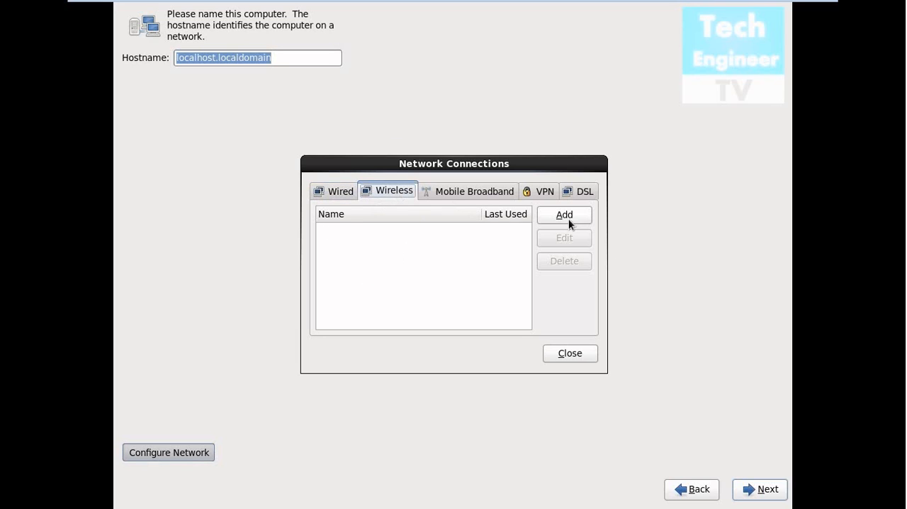
left_click(458, 197)
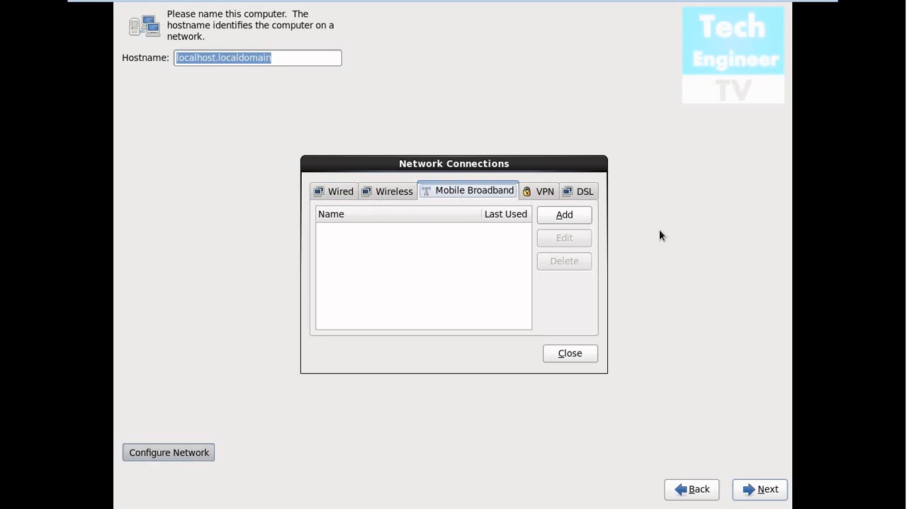
left_click(537, 196)
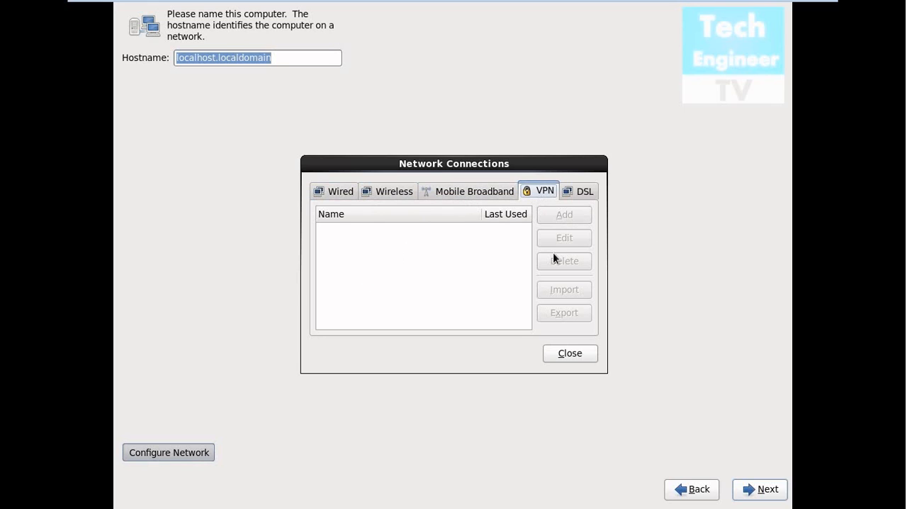
left_click(581, 189)
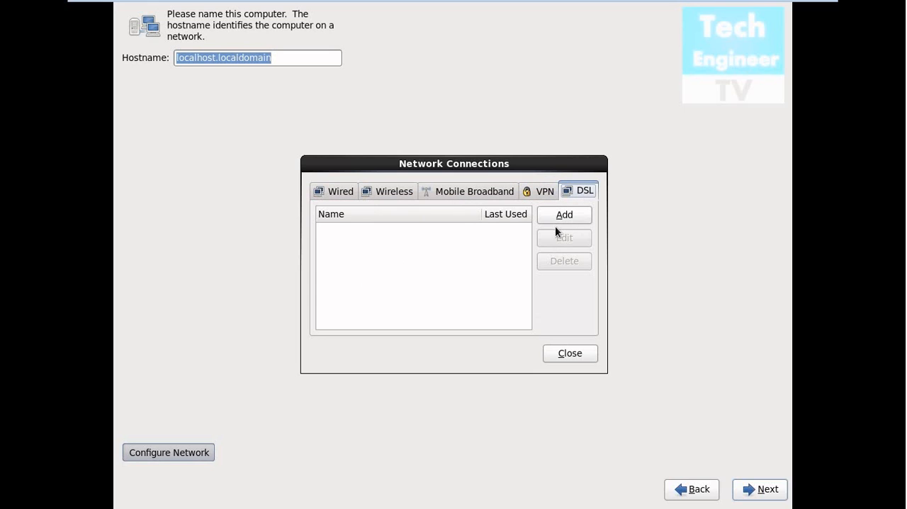
left_click(322, 194)
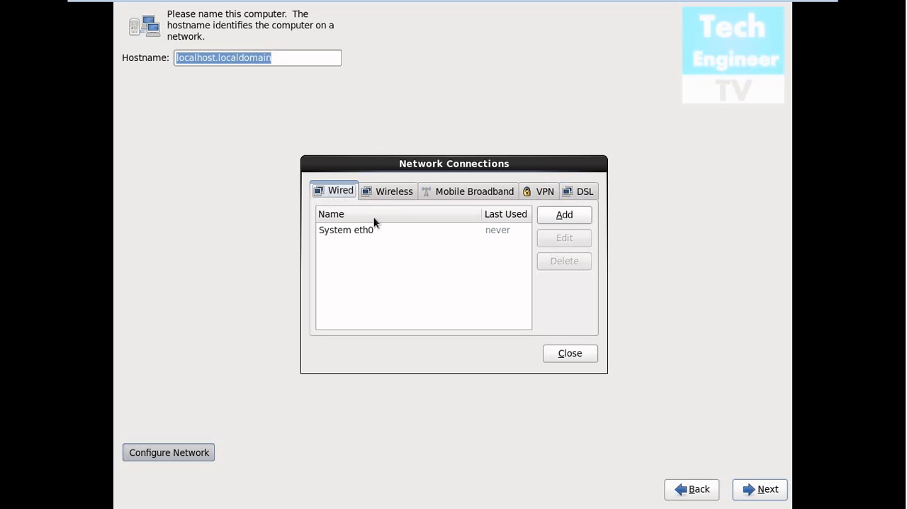
left_click(571, 353)
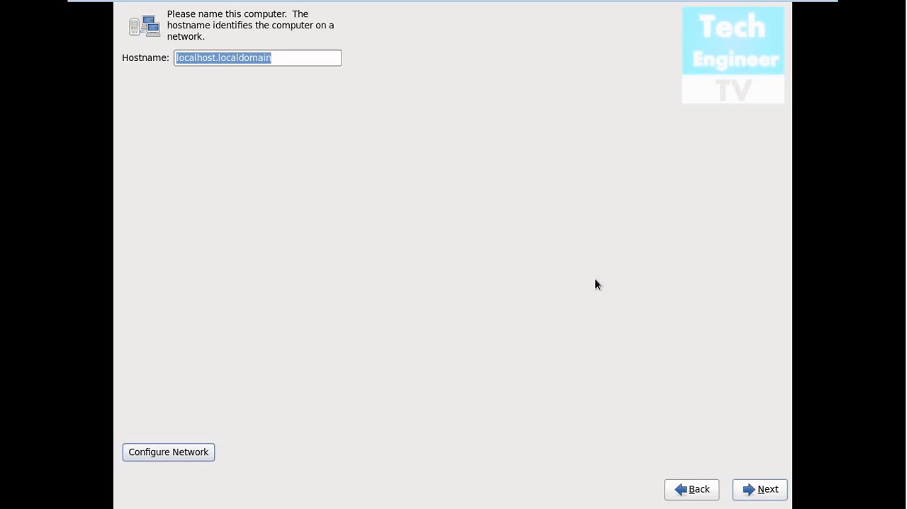
- Keep the hostname localhost.localdomain and set the time zone to Asia/Kolkata
left_click(761, 489)
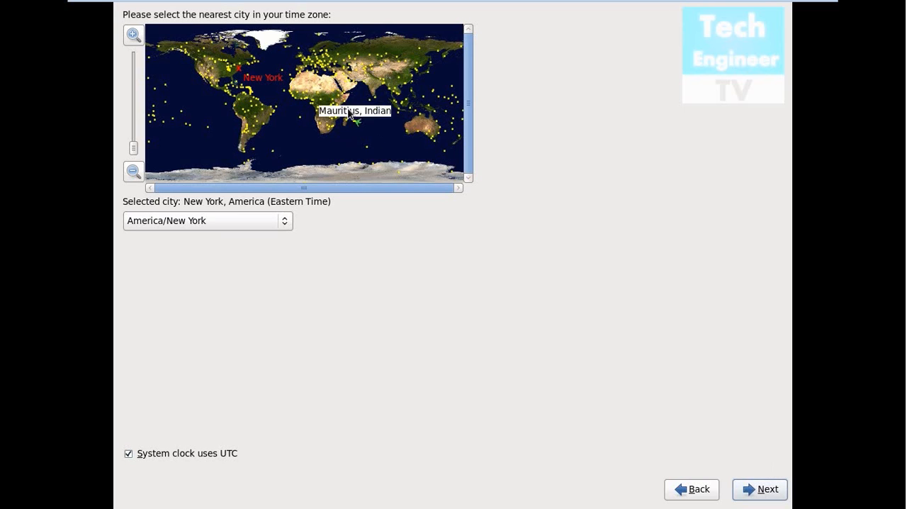
left_click(383, 90)
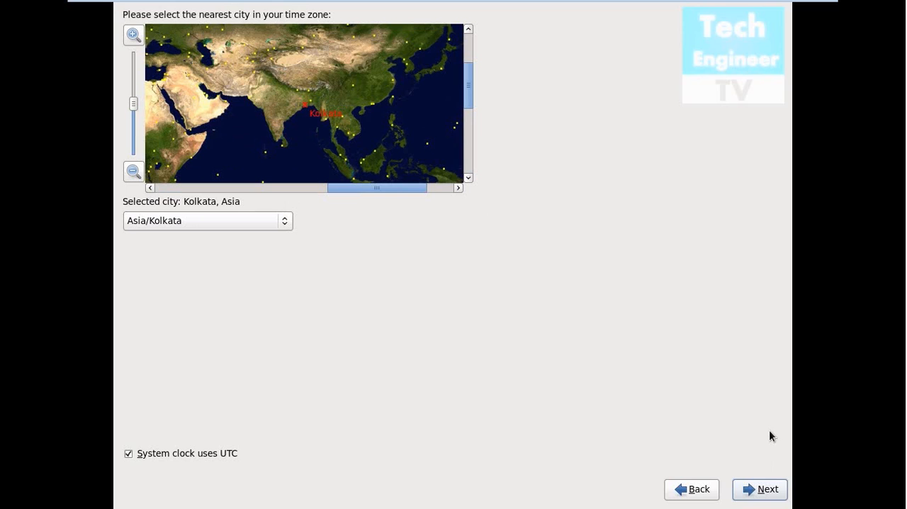
left_click(262, 219)
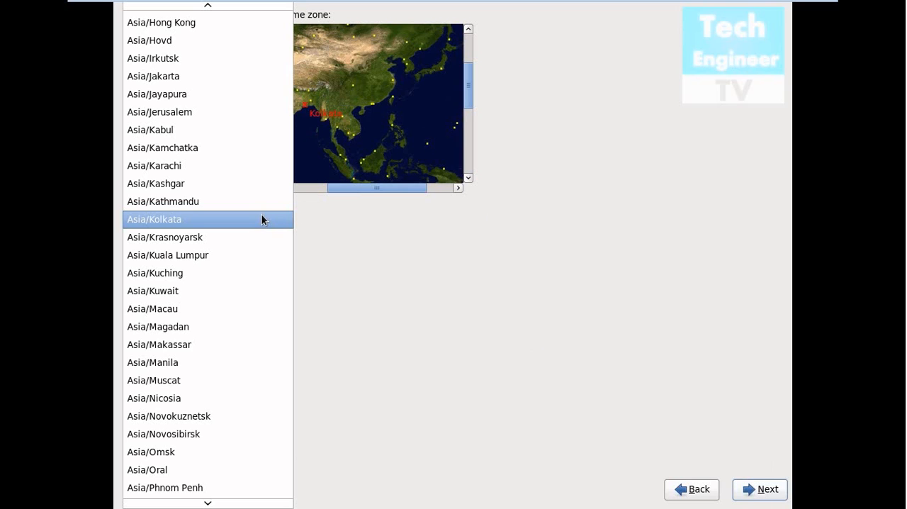
left_click(261, 219)
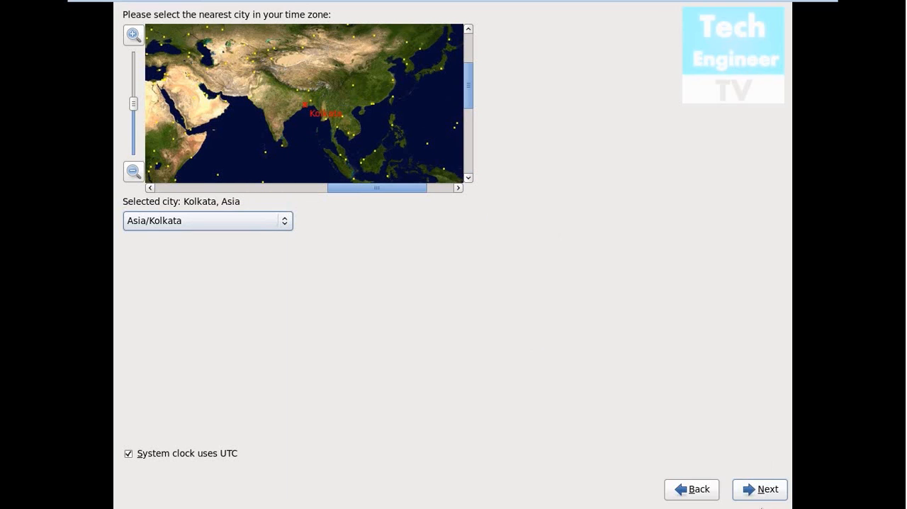
left_click(761, 489)
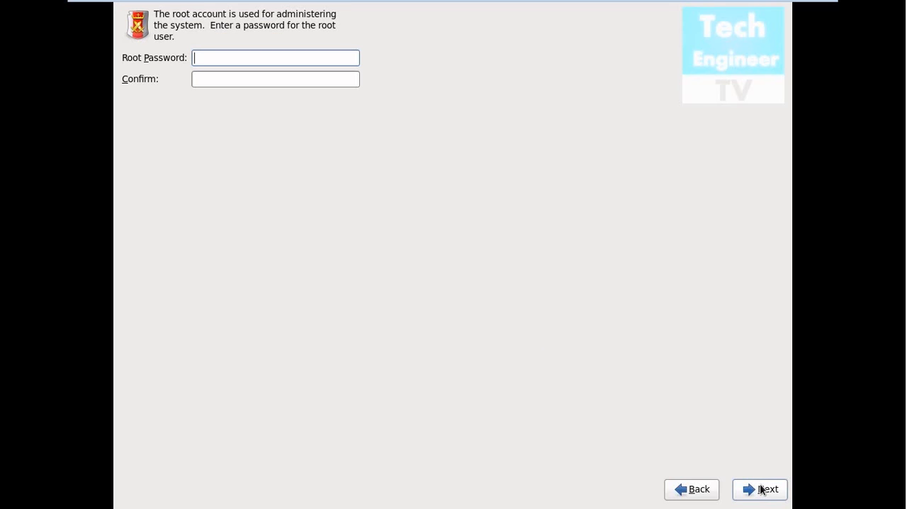
- Enter and confirm the root password, accepting it despite the weak password warning
type("••••••")
key("Tab")
type("••••••")
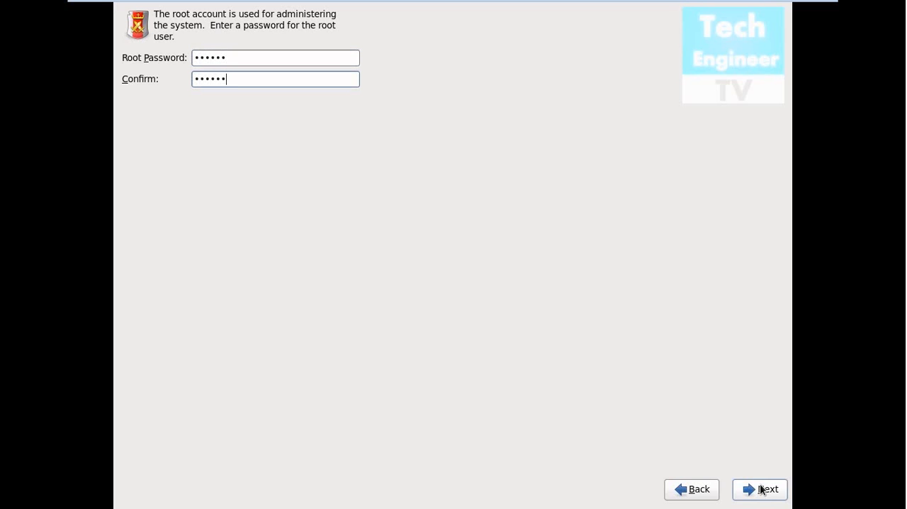
left_click(761, 489)
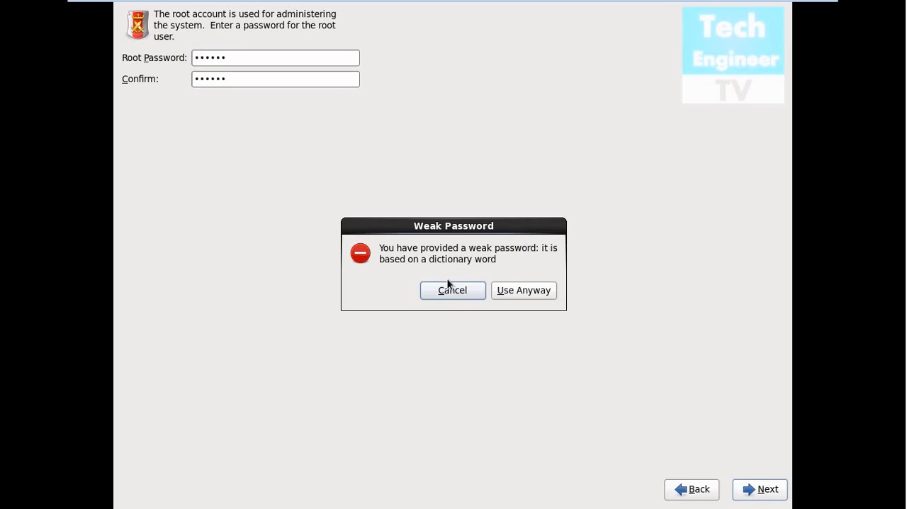
left_click(528, 290)
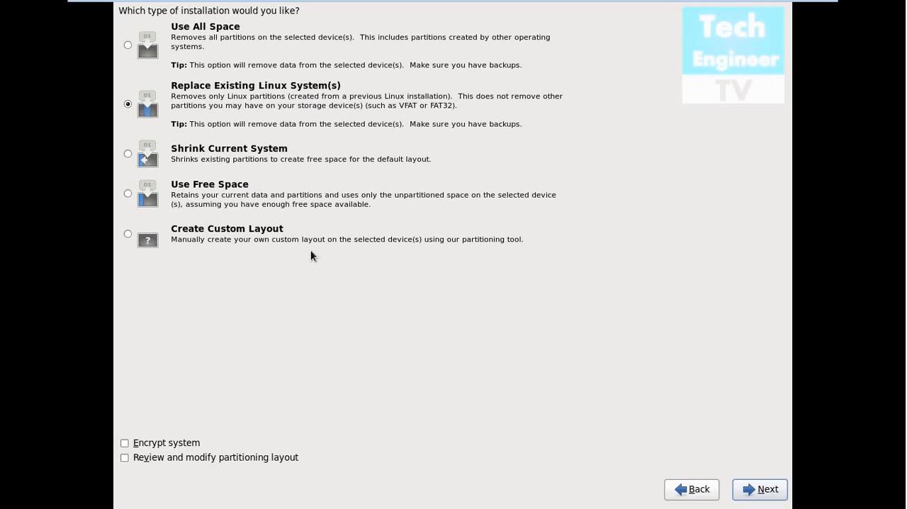
- Choose Create Custom Layout as the installation type and proceed to the partitioning tool
left_click(272, 234)
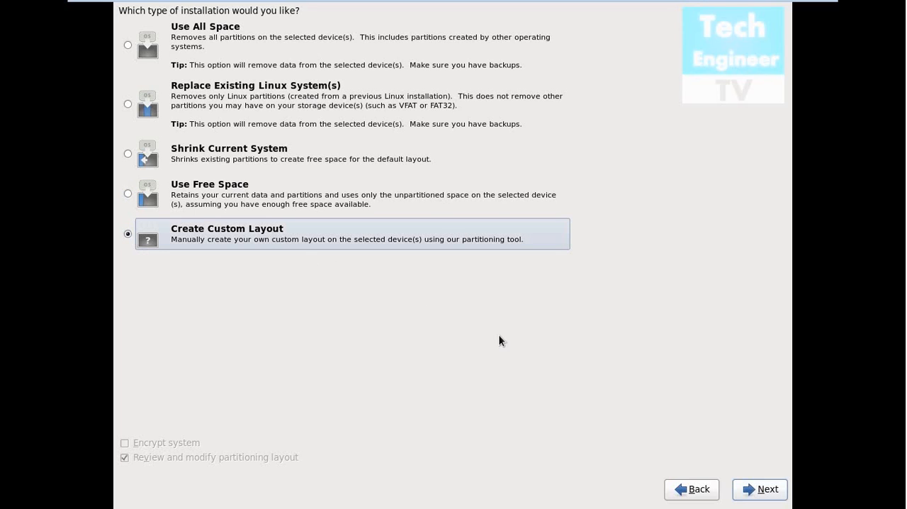
left_click(775, 490)
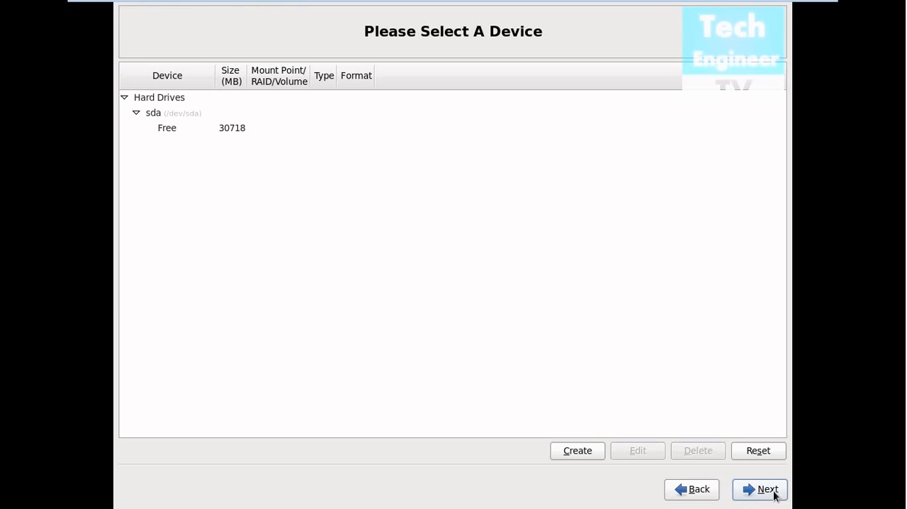
- Create a standard ext4 partition on sda with mount point / and a fixed size of 15000 MB
left_click(577, 451)
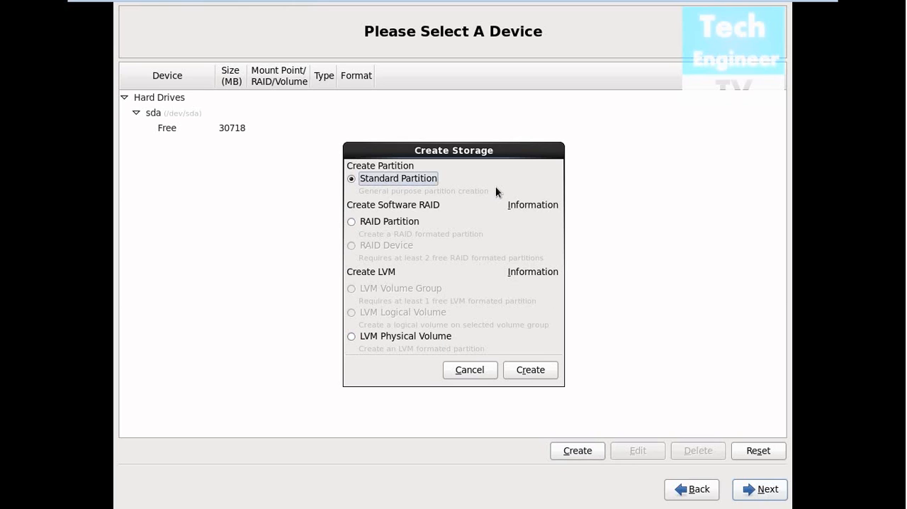
left_click(534, 368)
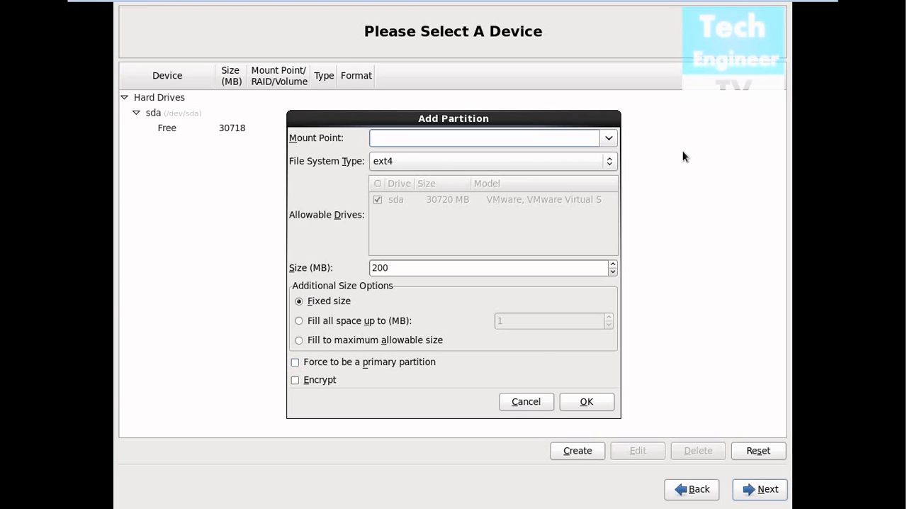
left_click(607, 137)
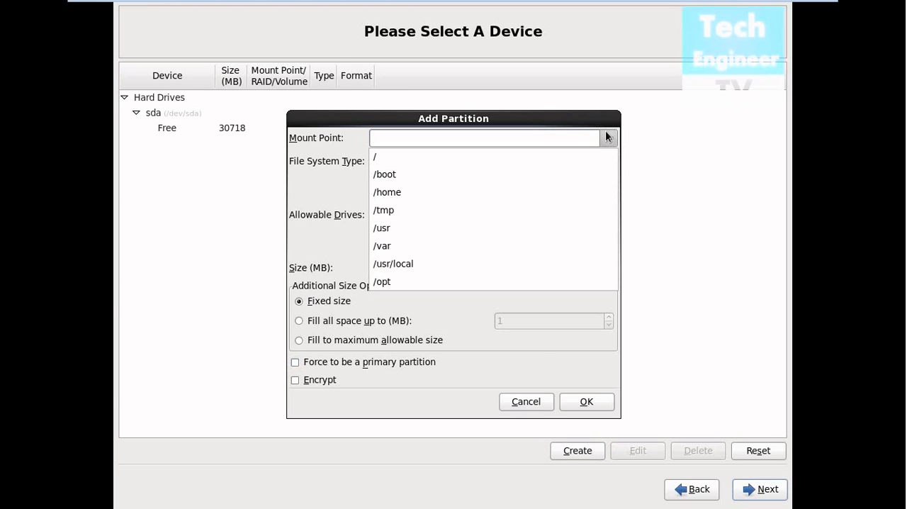
left_click(599, 157)
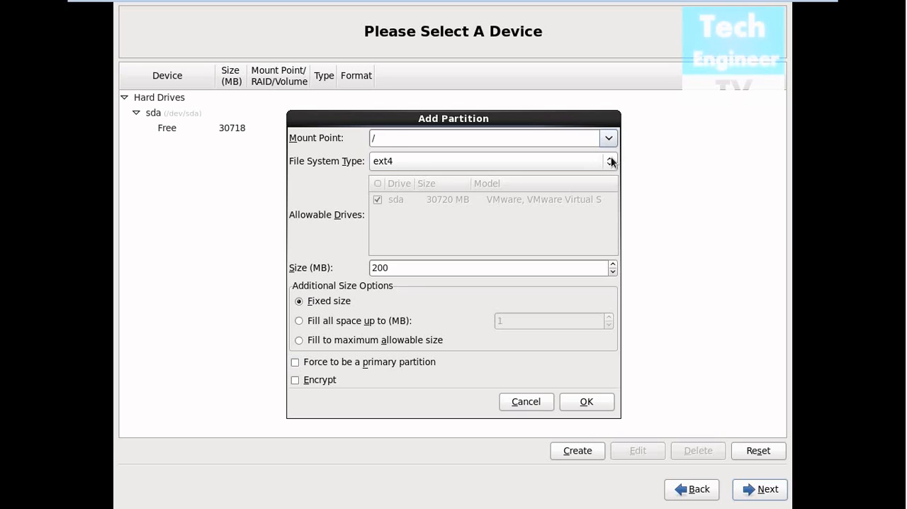
left_click(611, 161)
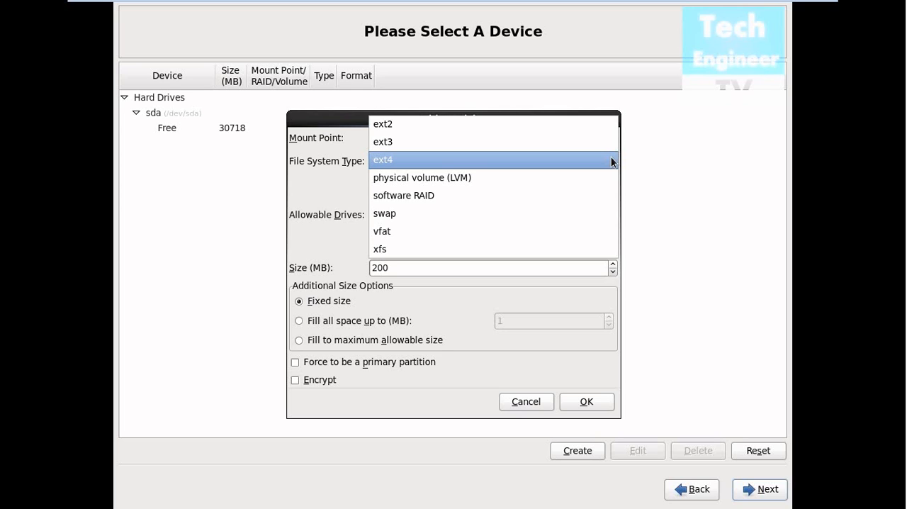
left_click(612, 162)
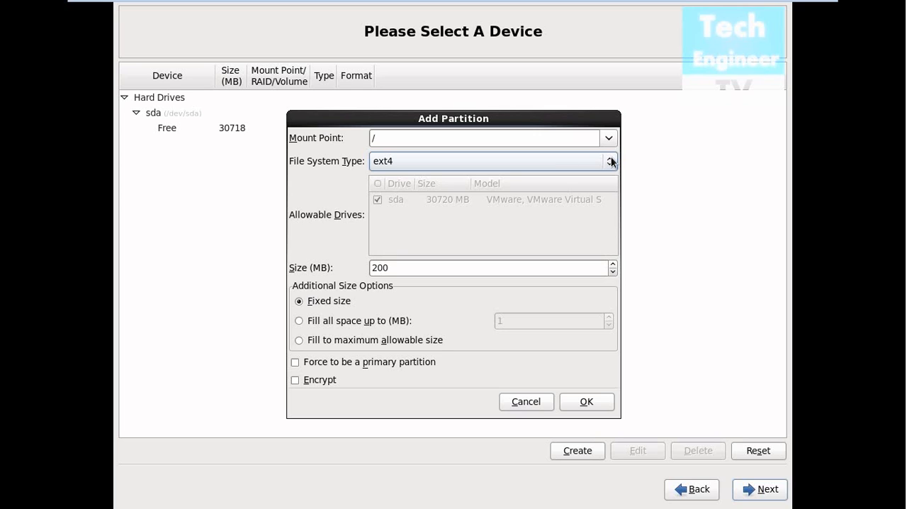
left_click(505, 268)
key("BackSpace")
key("BackSpace")
key("BackSpace")
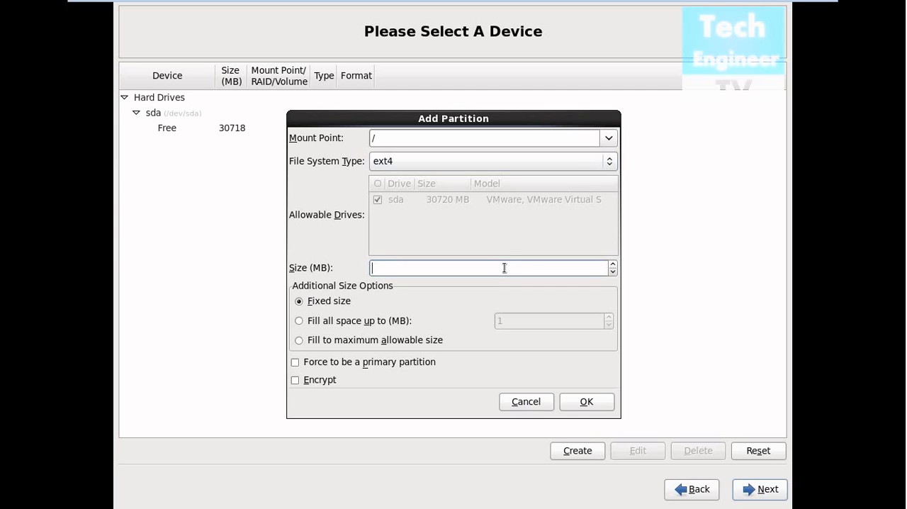
type("15000")
left_click(597, 402)
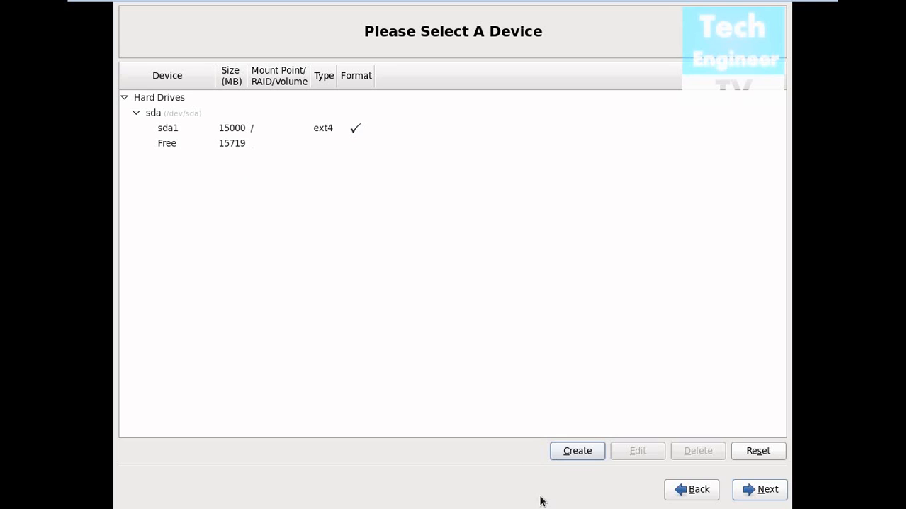
- Add a standard ext4 partition with mount point /boot and a fixed size of 4000 MB
left_click(566, 450)
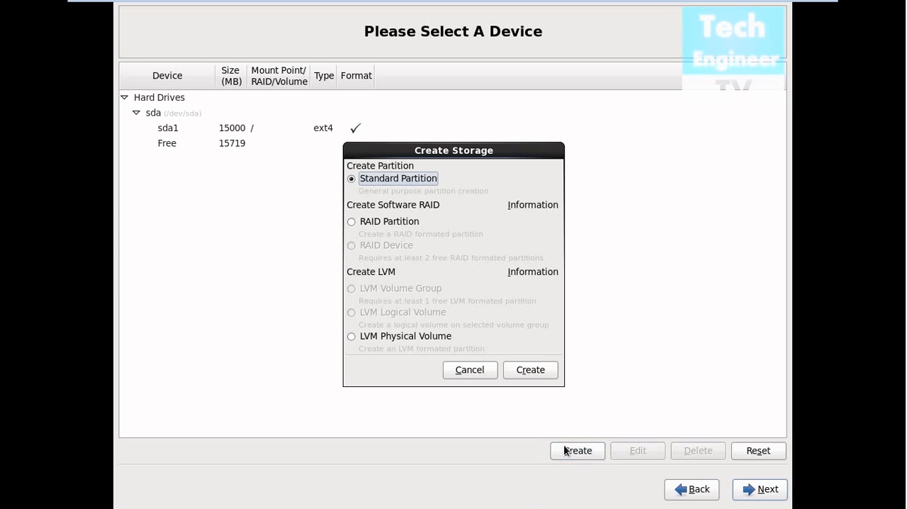
left_click(533, 376)
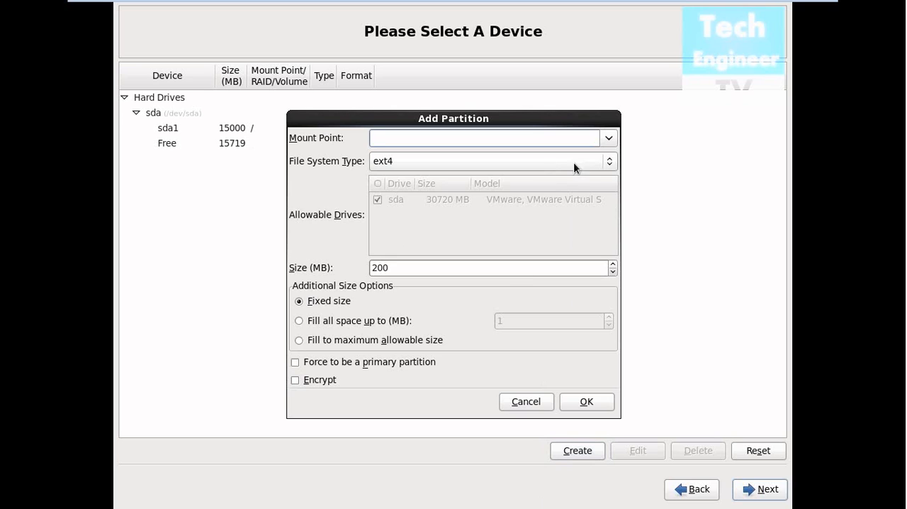
left_click(610, 138)
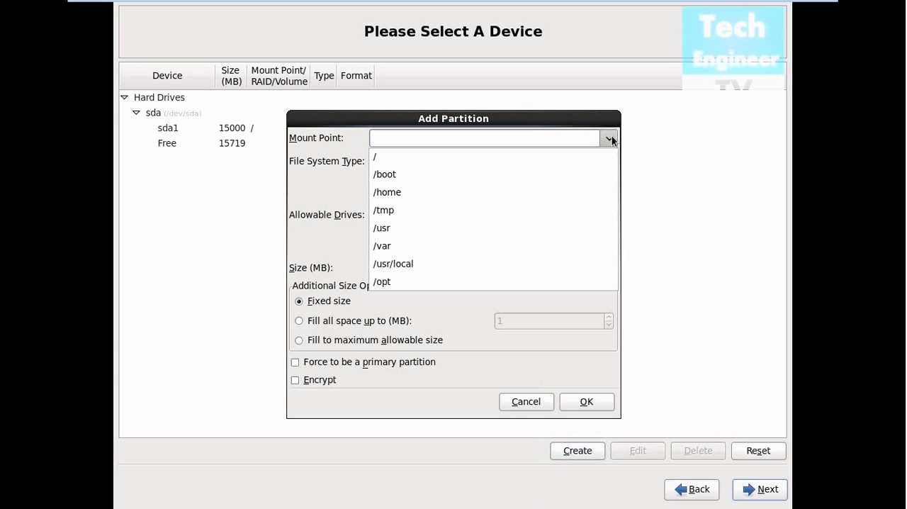
left_click(592, 183)
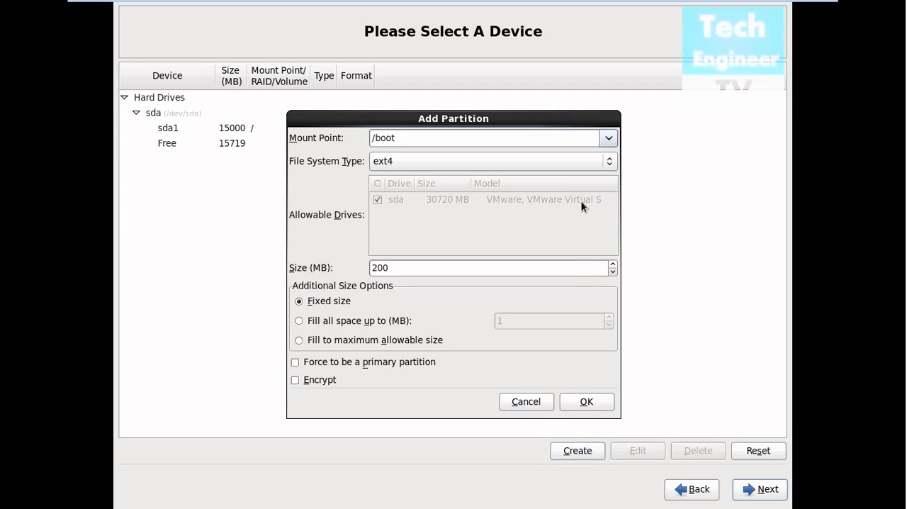
left_click(573, 271)
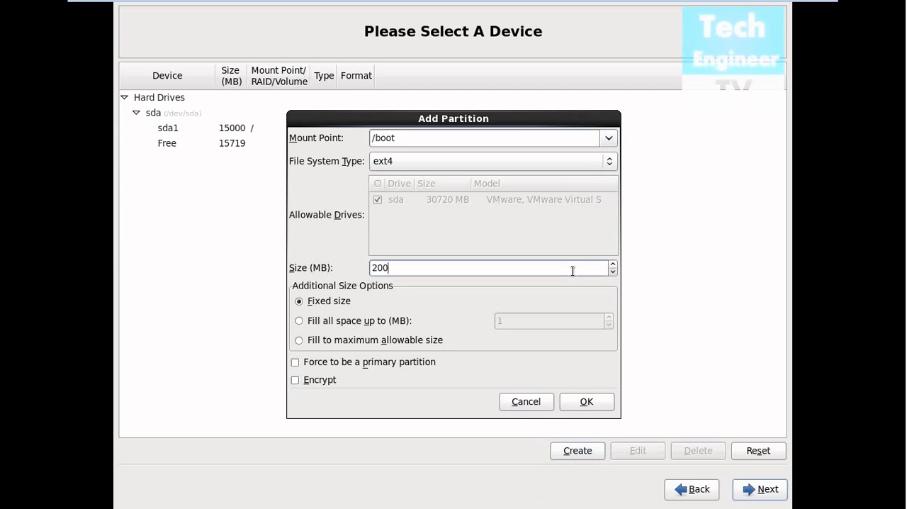
type("0")
left_click(374, 268)
key("BackSpace")
type("4")
left_click(585, 401)
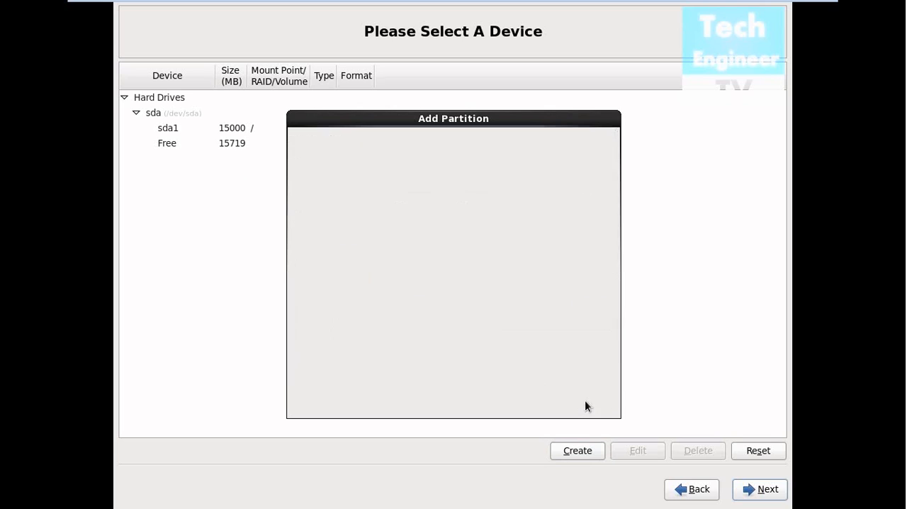
- Add a standard partition with the swap file system type and a fixed size of 2048 MB
left_click(587, 452)
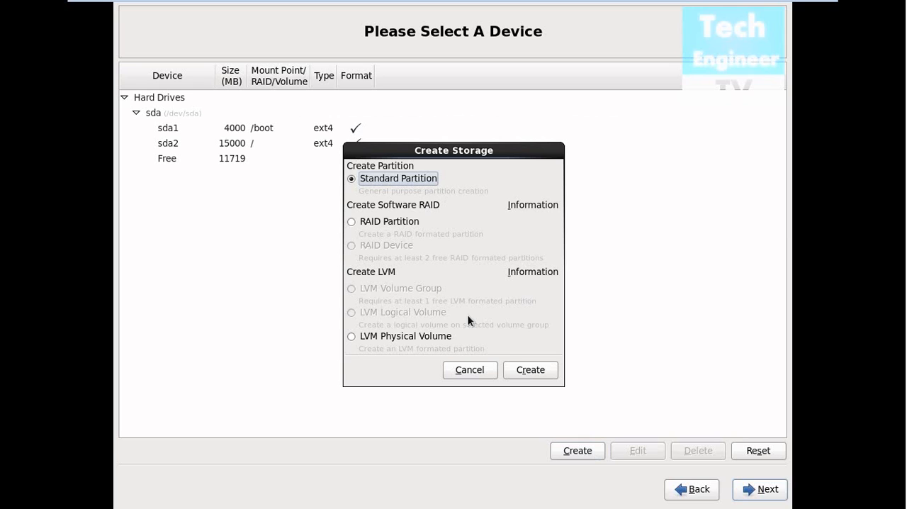
left_click(531, 371)
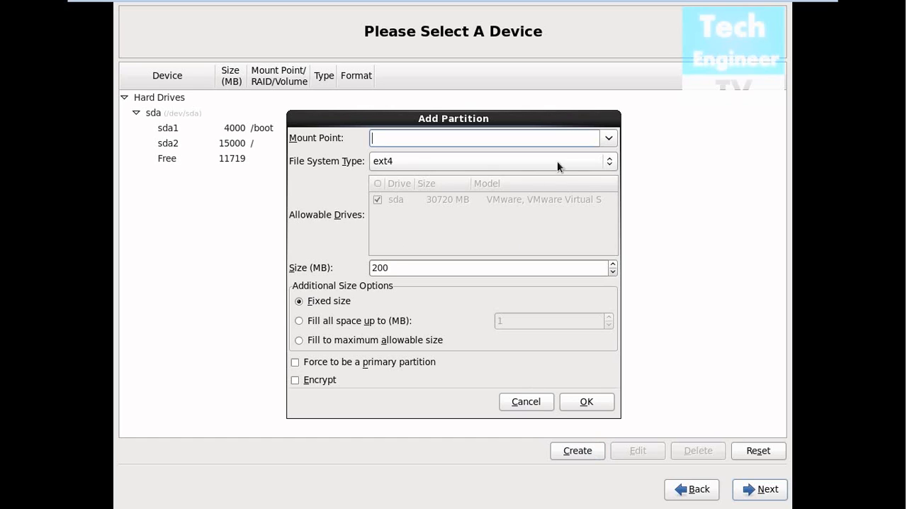
left_click(608, 138)
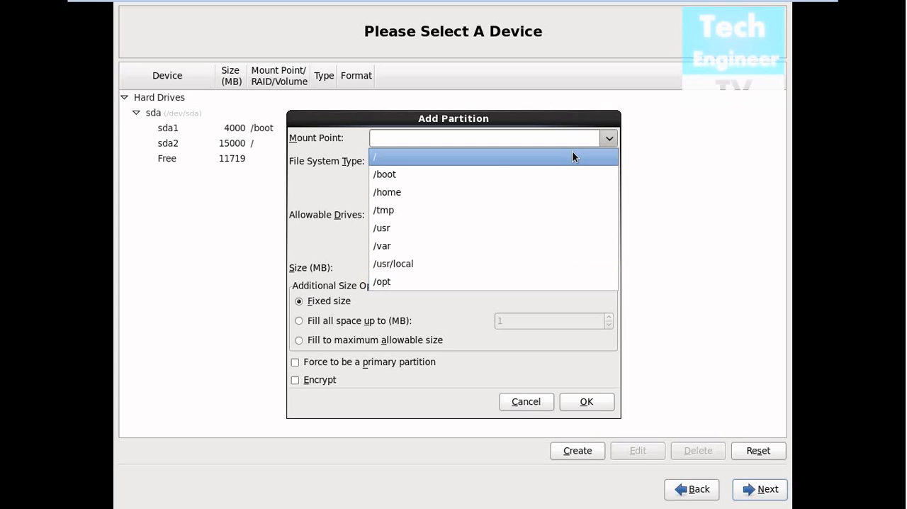
left_click(343, 185)
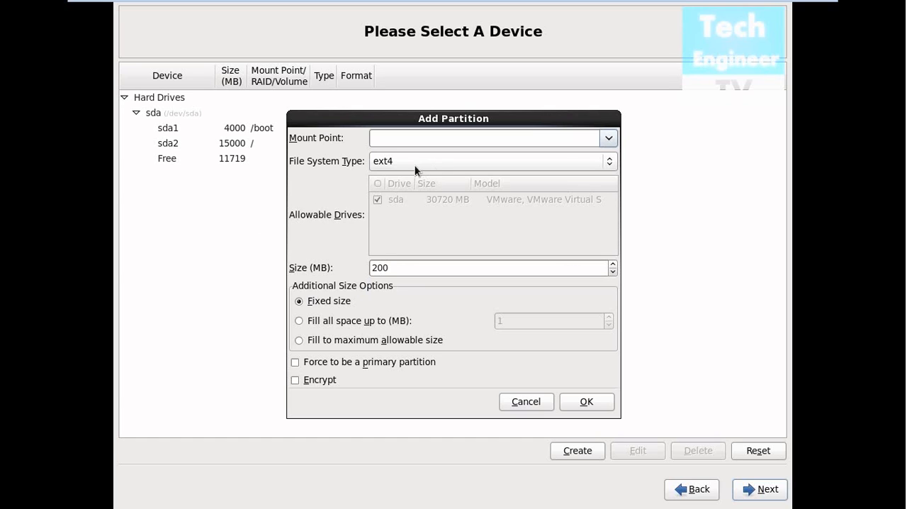
left_click(435, 161)
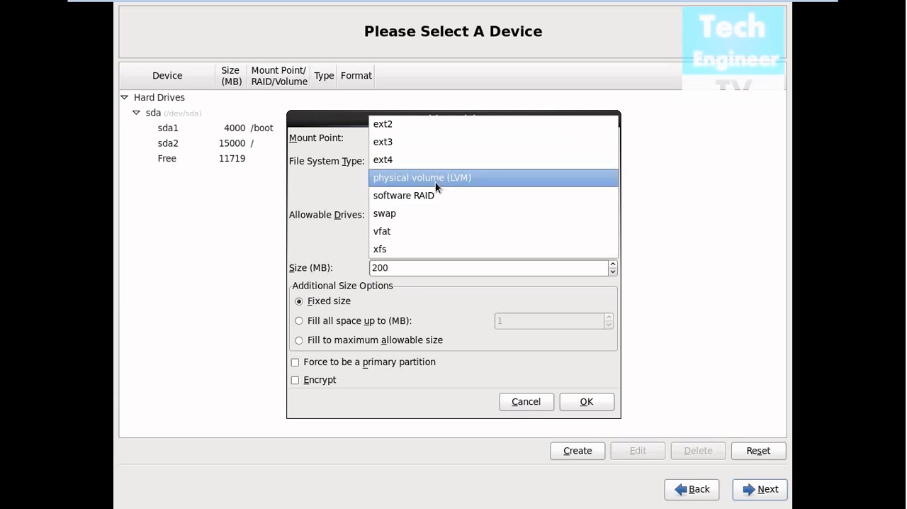
left_click(421, 217)
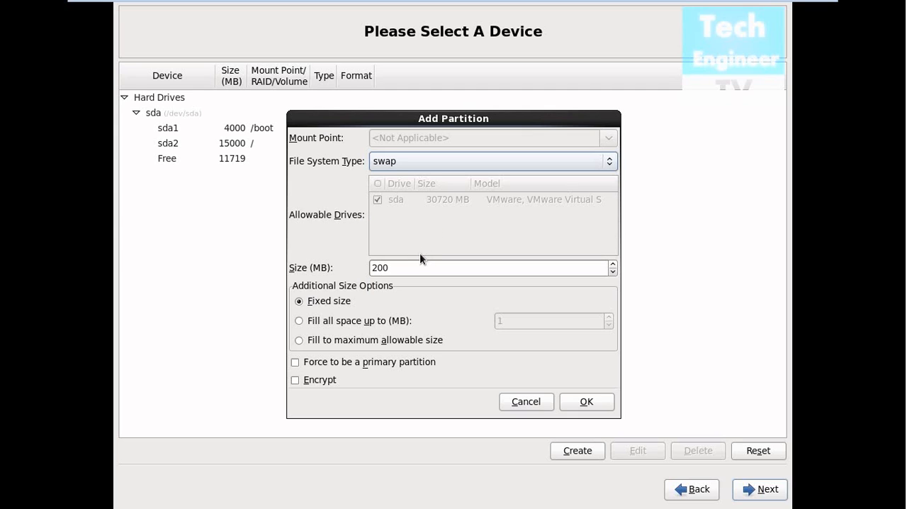
left_click(415, 272)
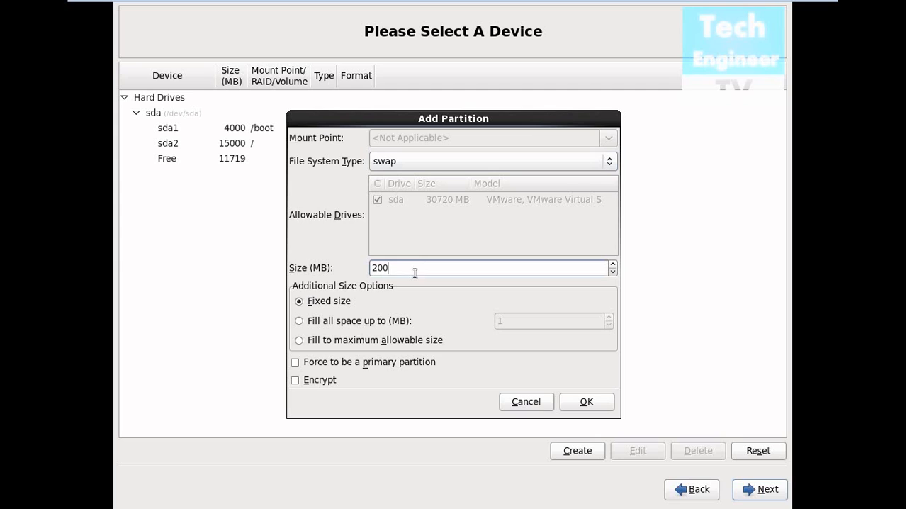
key("BackSpace")
key("BackSpace")
key("BackSpace")
type("2048")
left_click(585, 402)
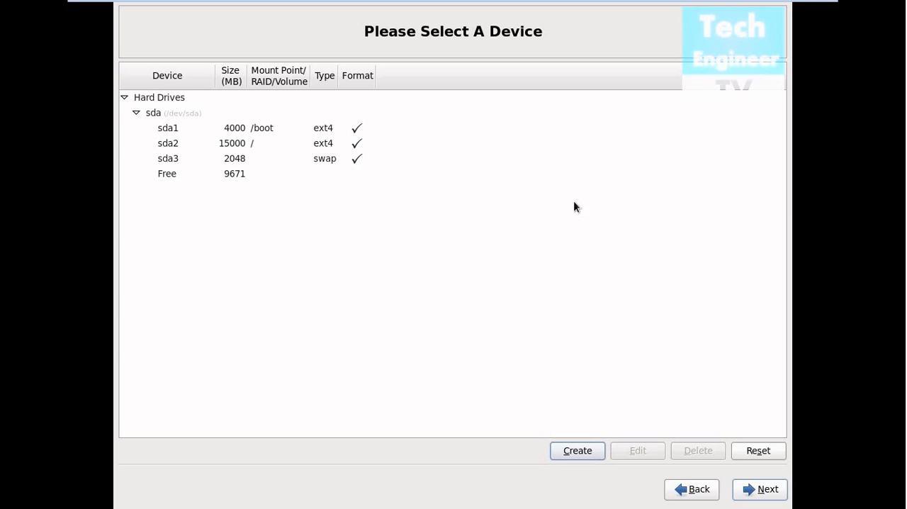
- Accept the partition layout, format /dev/sda and write the storage configuration to disk
left_click(756, 490)
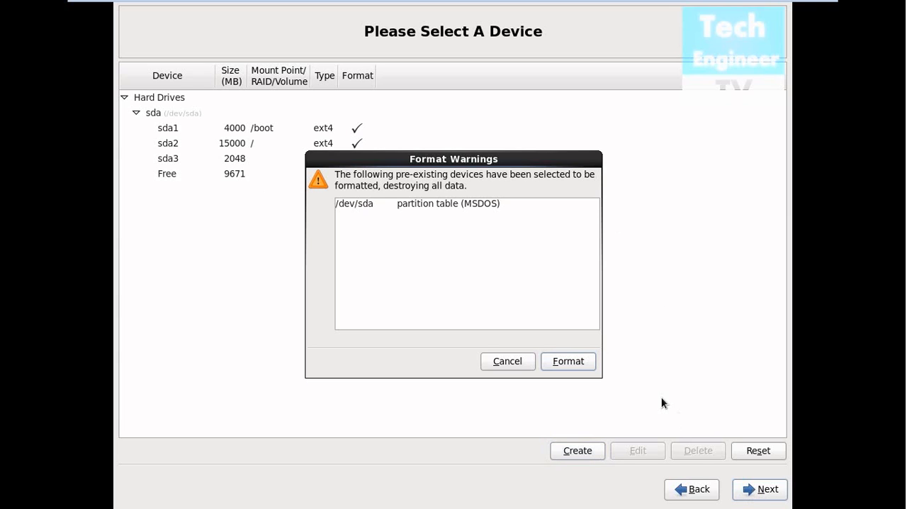
left_click(568, 361)
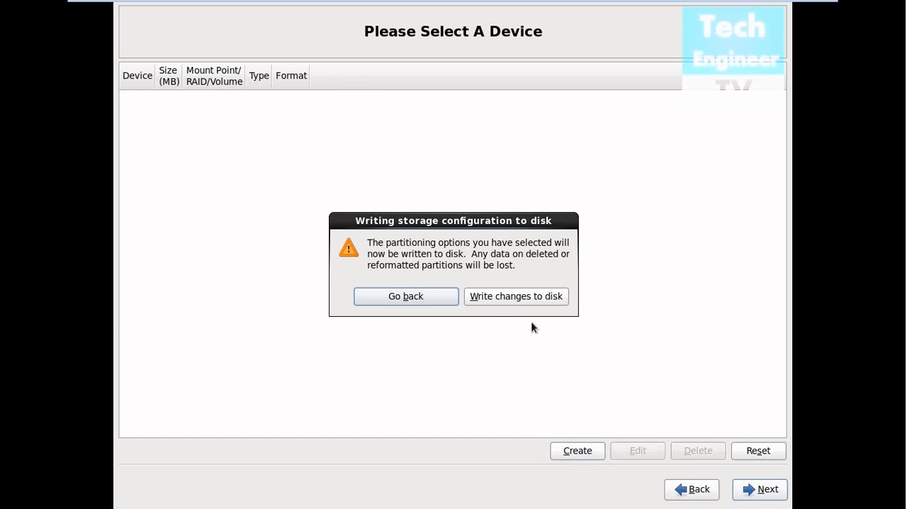
left_click(504, 297)
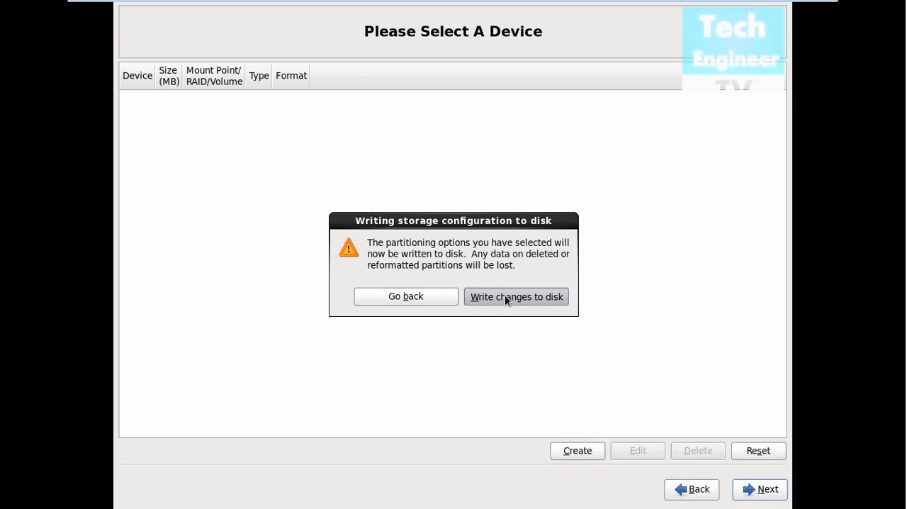
left_click(506, 301)
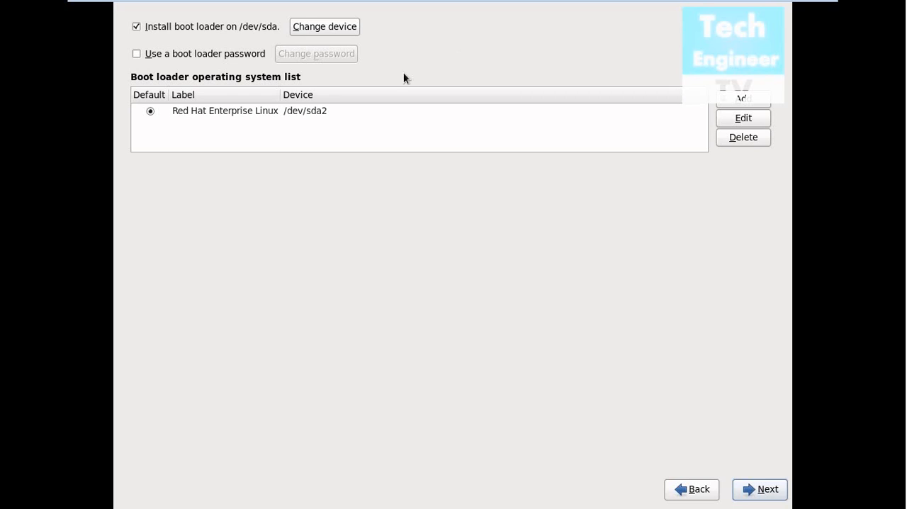
- Accept the boot loader installation on /dev/sda and choose to customize the Basic Server software selection now
left_click(759, 490)
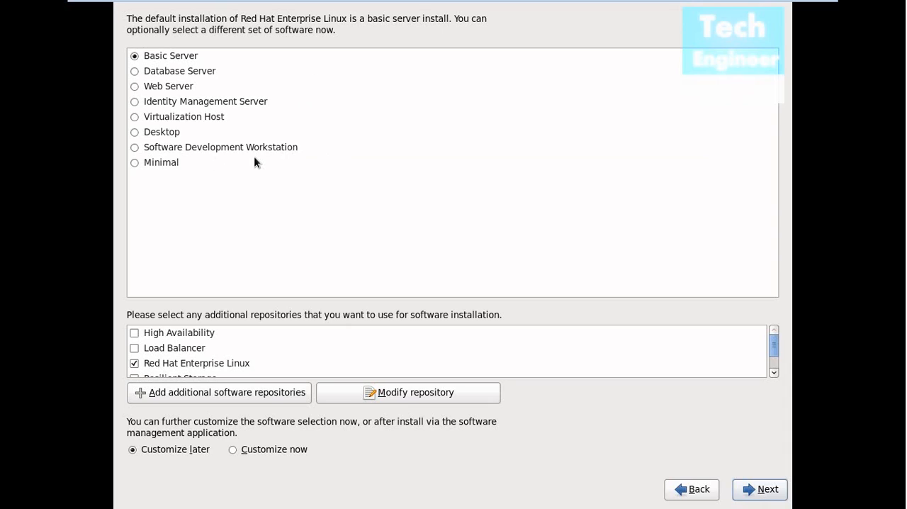
left_click(234, 452)
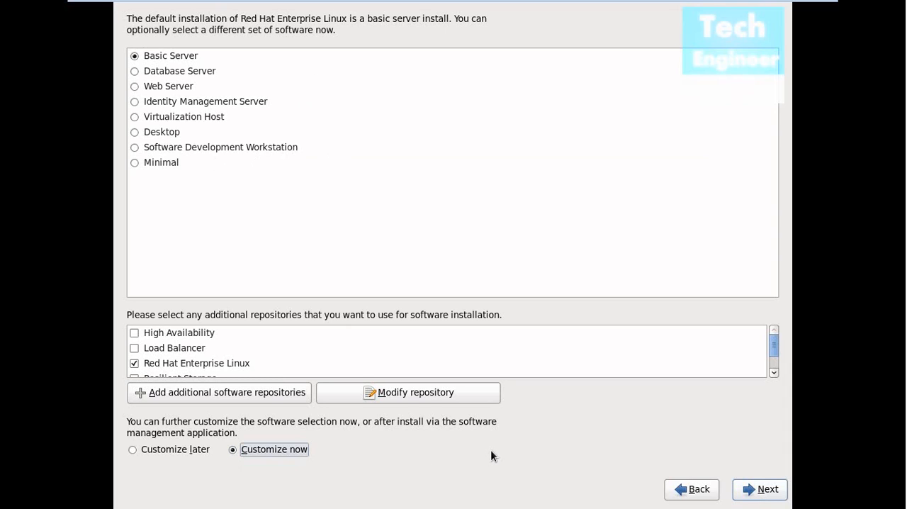
left_click(757, 494)
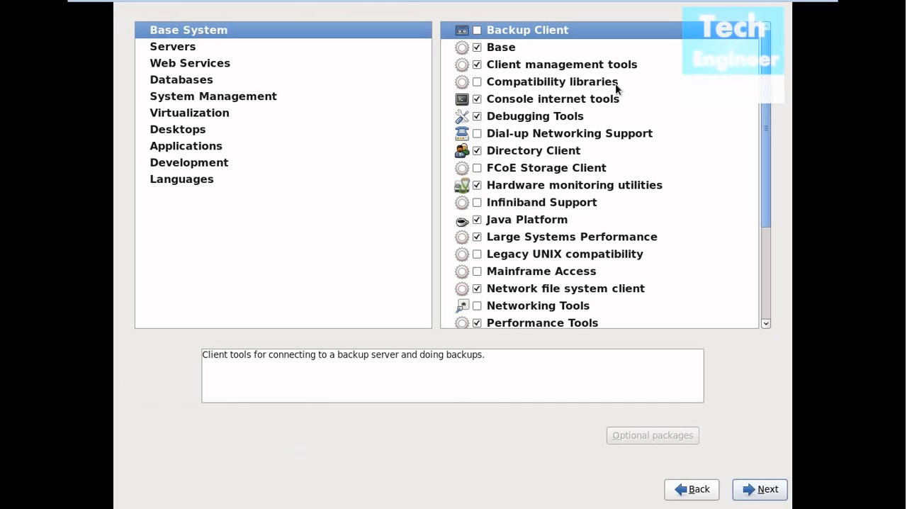
- Examine the package groups offered for the Basic Server set, from Base System and Servers through Desktops, Development and Languages
scroll(616, 202, "down", 5)
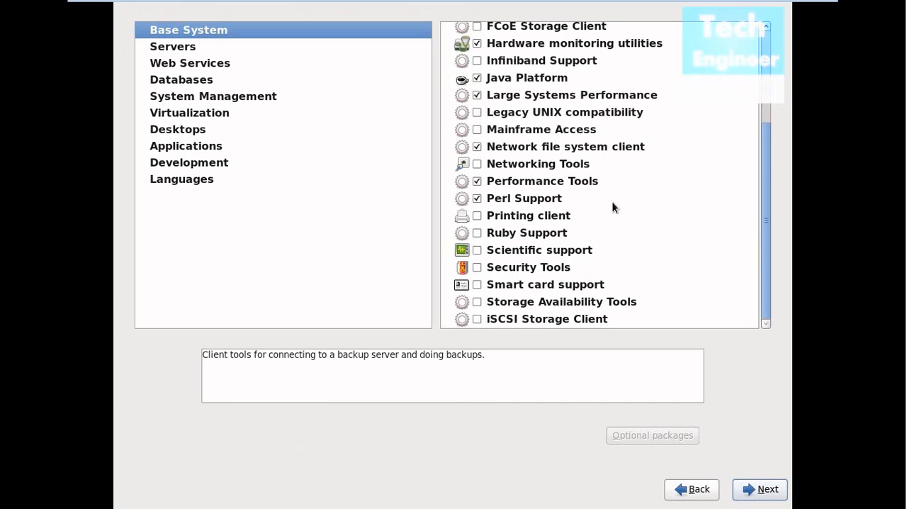
scroll(614, 206, "up", 5)
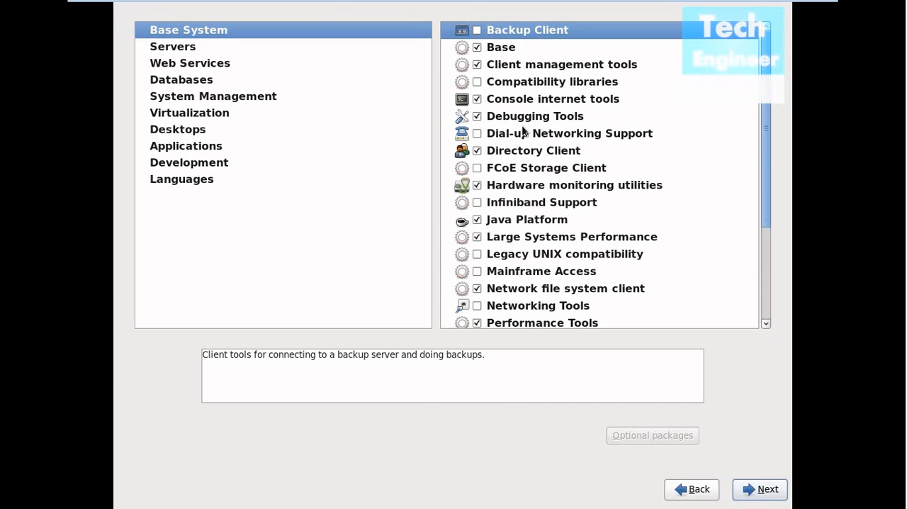
left_click(158, 52)
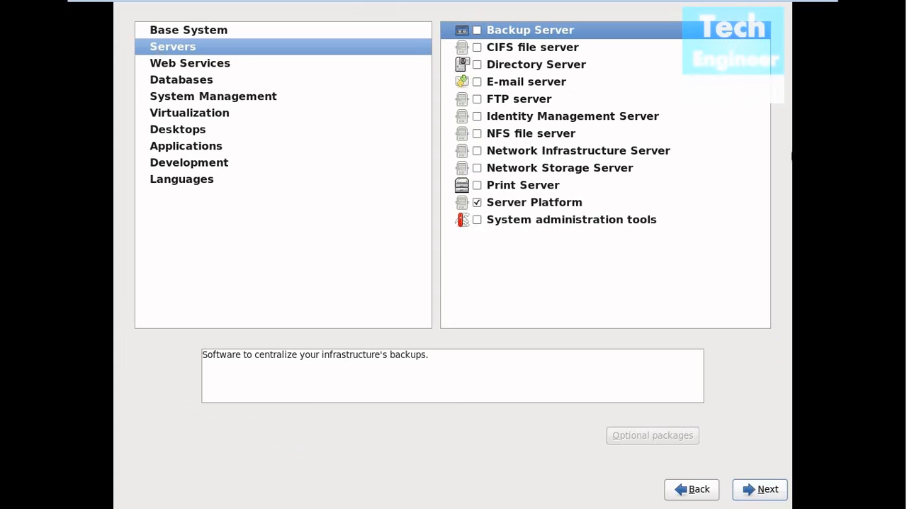
left_click(202, 67)
left_click(193, 82)
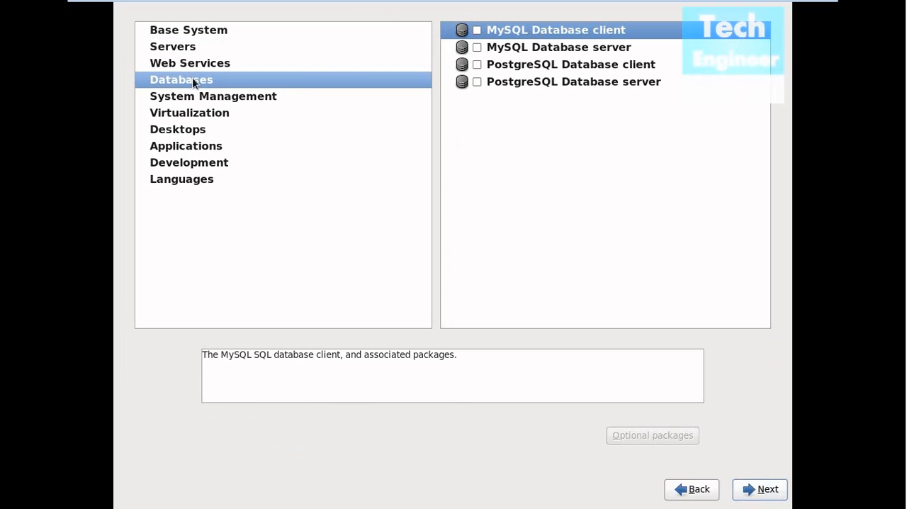
left_click(196, 97)
left_click(199, 124)
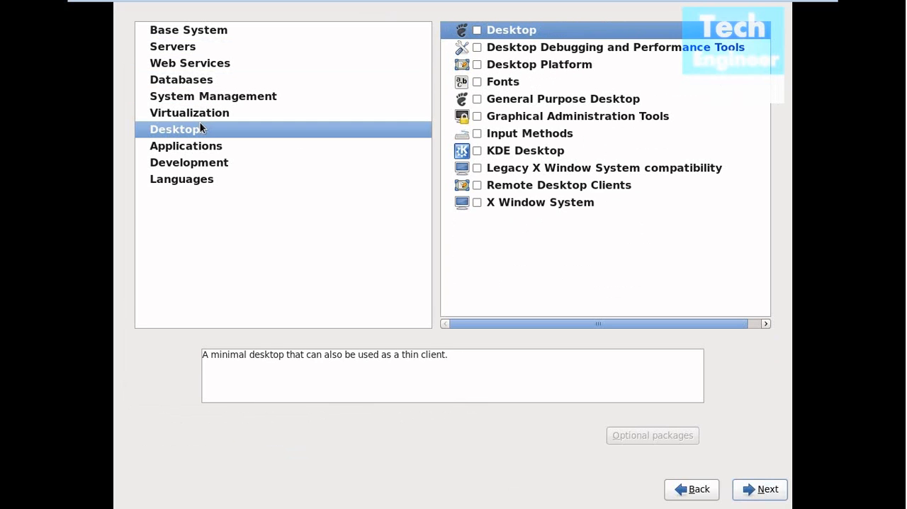
left_click(200, 99)
left_click(199, 110)
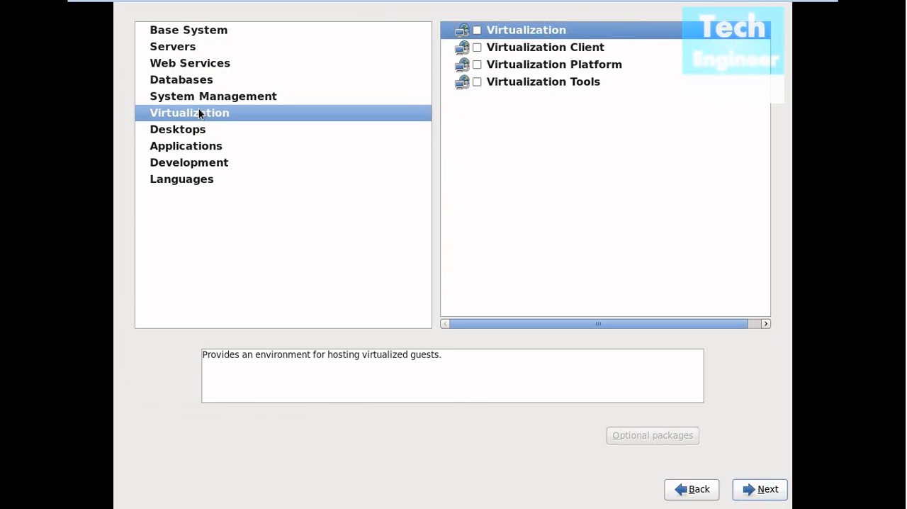
left_click(203, 149)
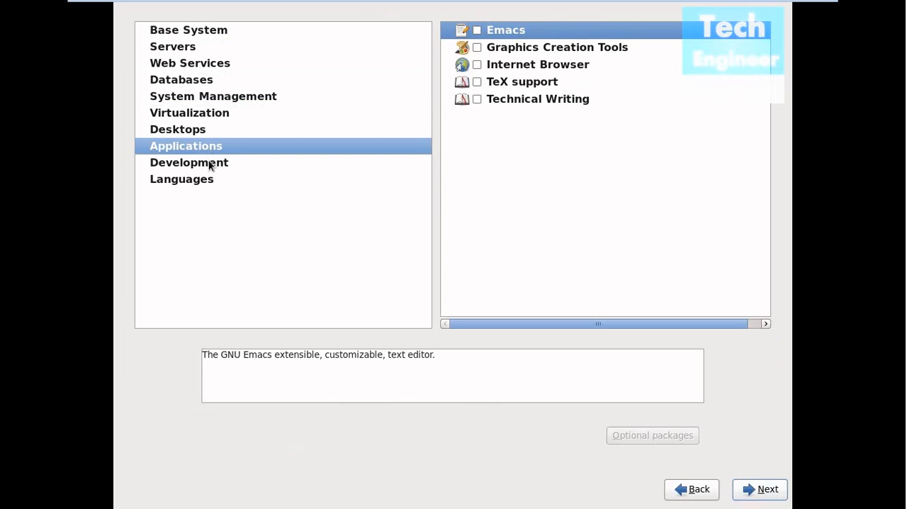
left_click(209, 165)
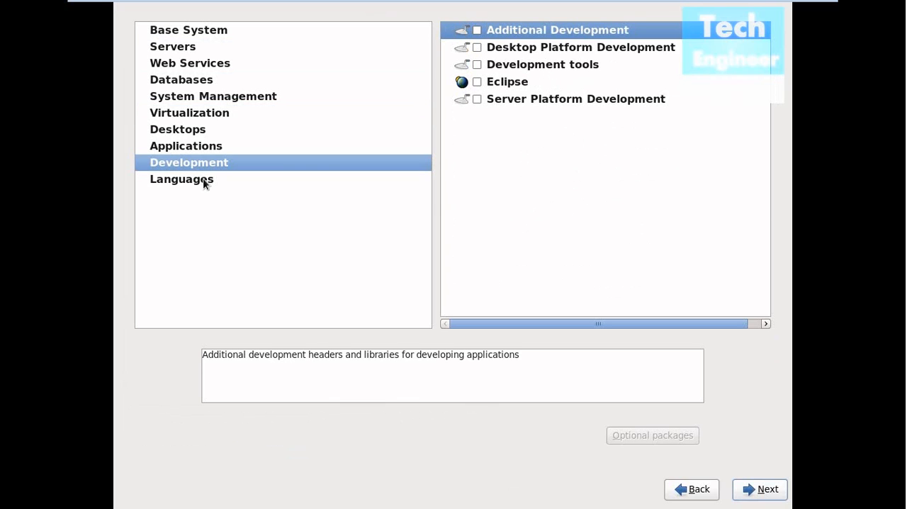
left_click(203, 174)
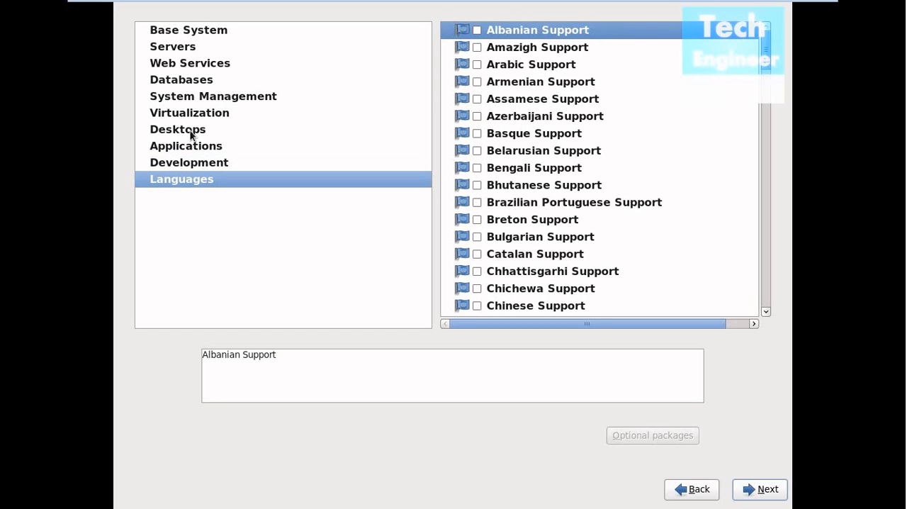
left_click(191, 134)
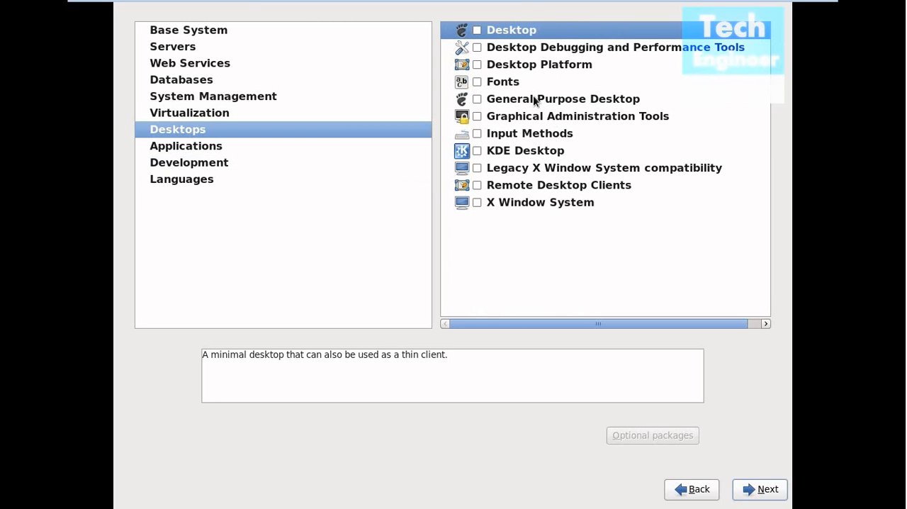
left_click(255, 31)
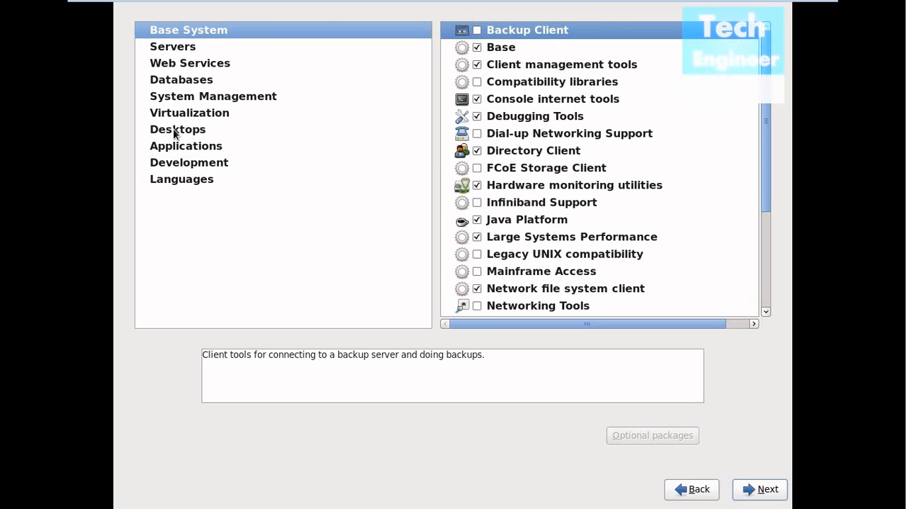
- Go back and change the software set from Basic Server to Desktop, keeping immediate customization of the packages
left_click(697, 494)
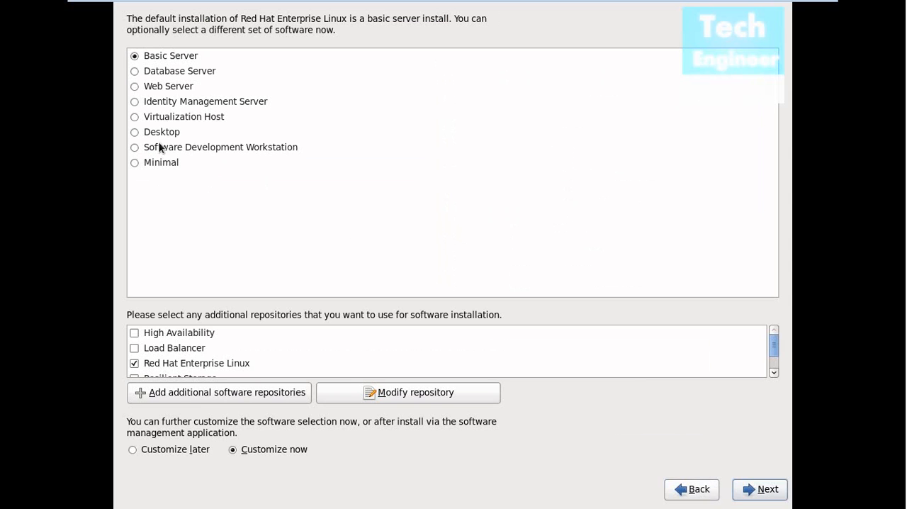
left_click(136, 131)
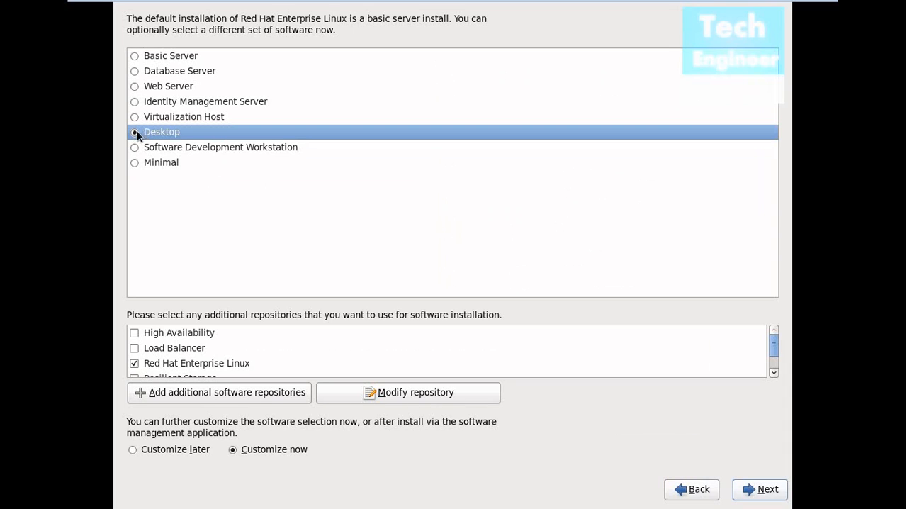
left_click(763, 489)
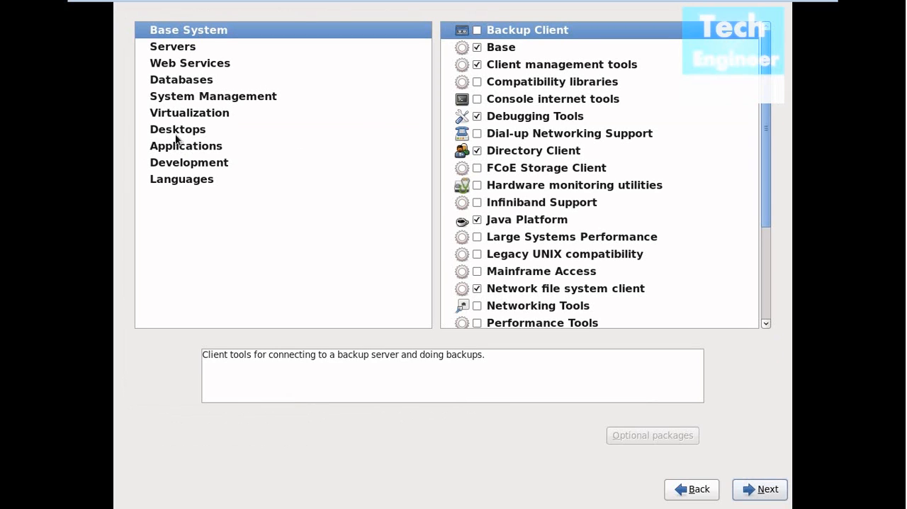
- Add KDE Desktop to the Desktops package groups and review the optional packages of X Window System
left_click(172, 128)
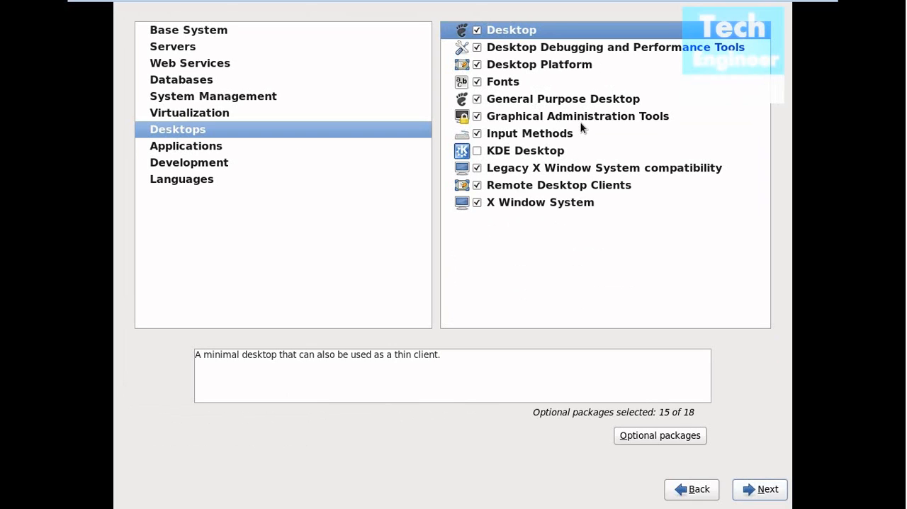
left_click(476, 150)
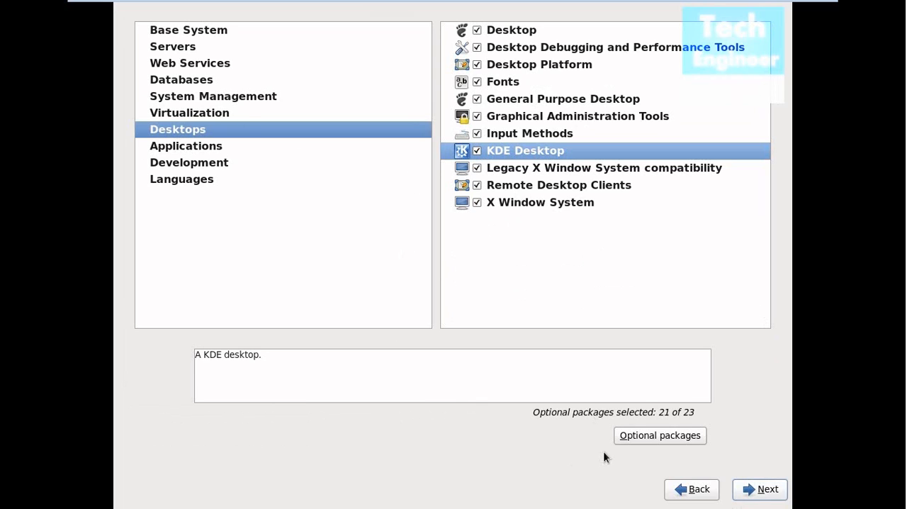
left_click(505, 205)
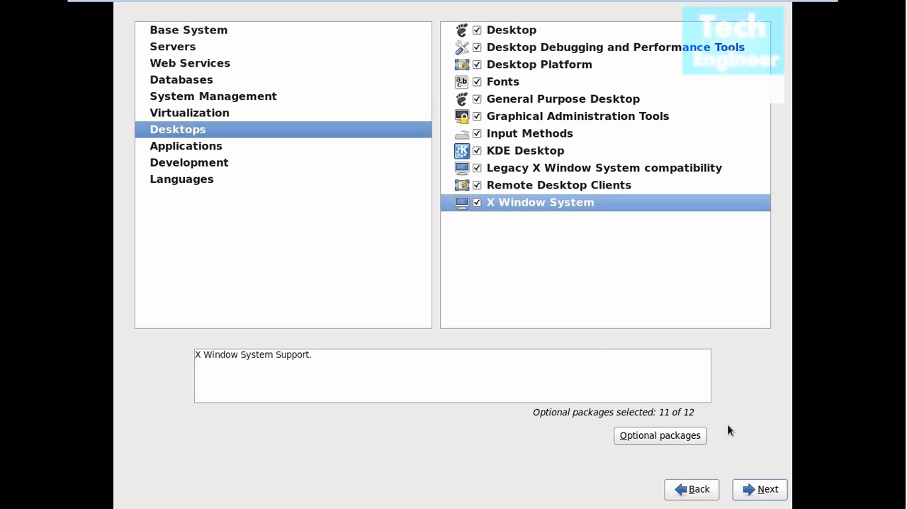
left_click(674, 437)
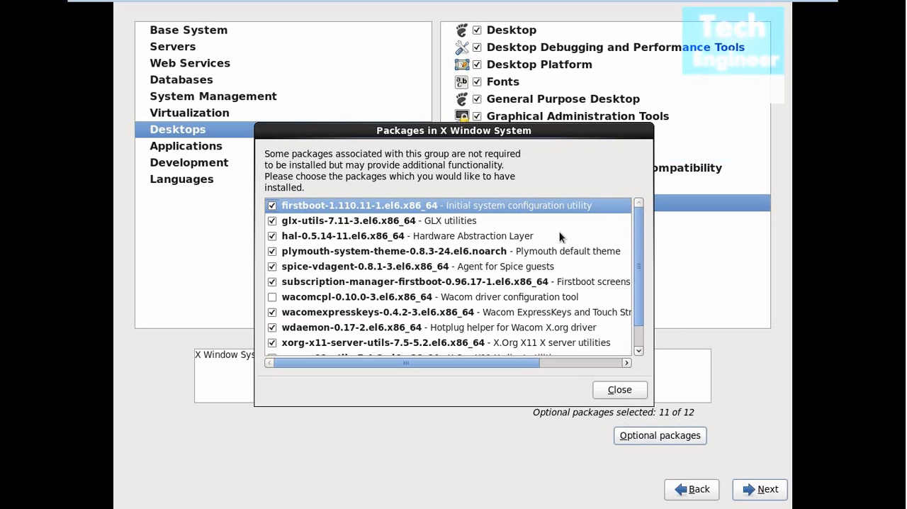
scroll(559, 233, "down", 2)
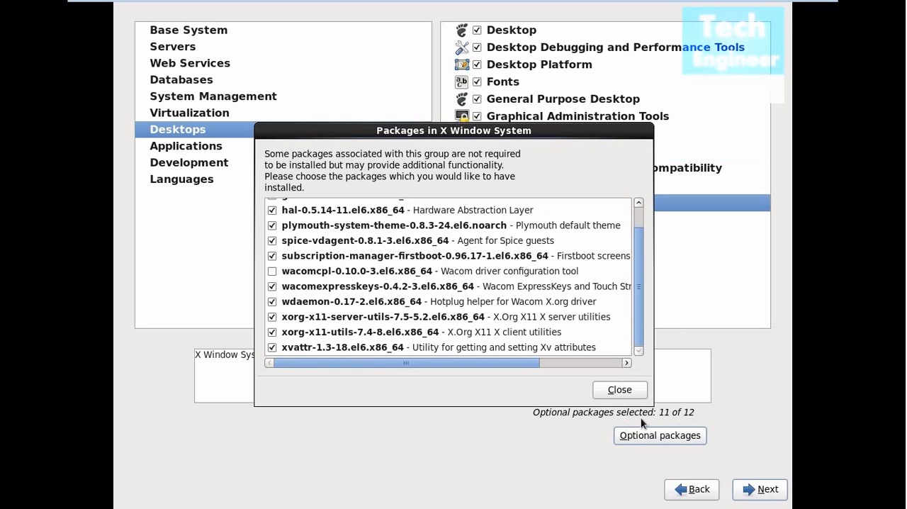
left_click(619, 389)
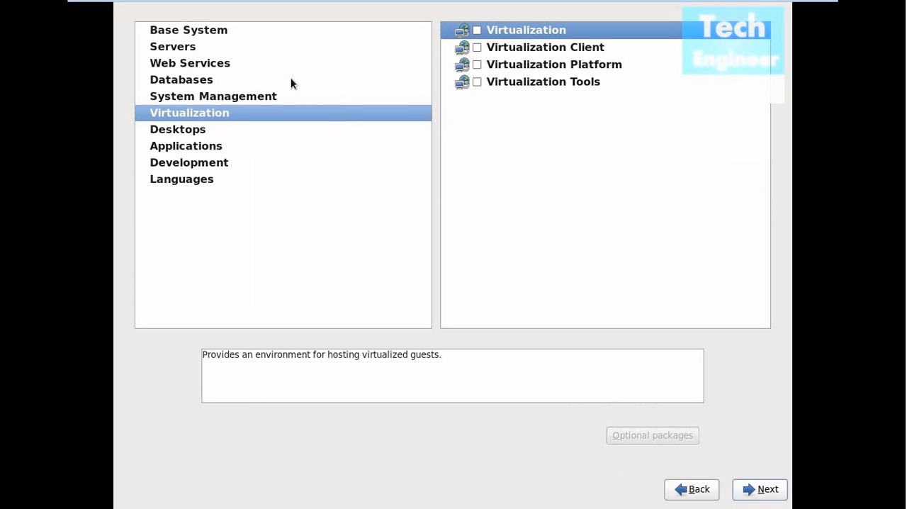
- Check the System Management, Web Services and Desktops groups and accept the software selection to start the package installation
left_click(246, 98)
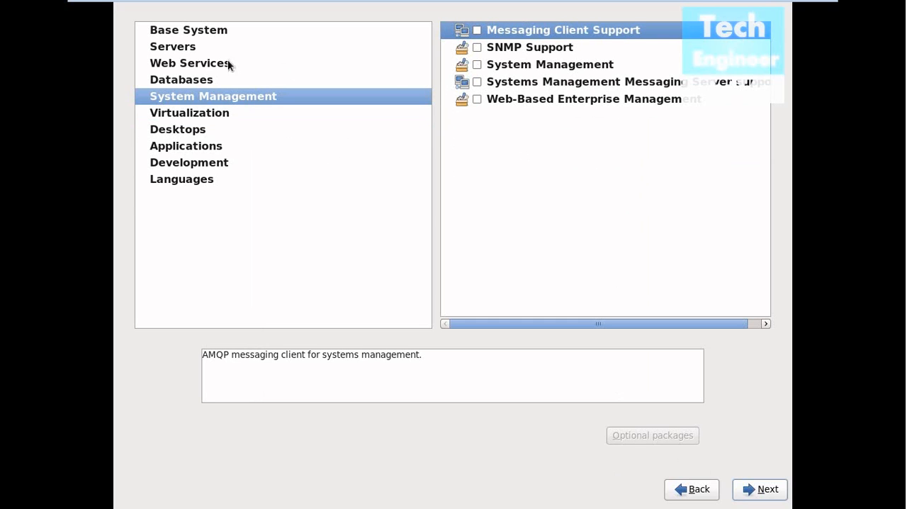
left_click(183, 65)
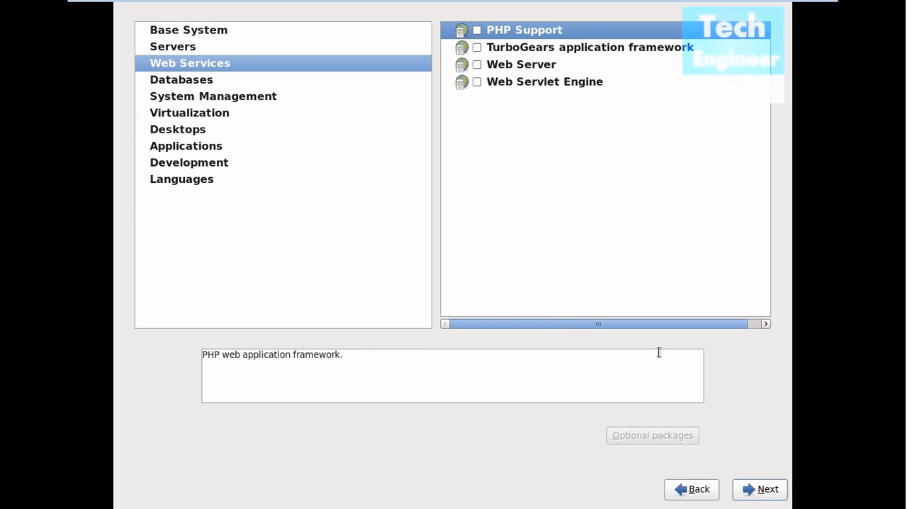
left_click(194, 135)
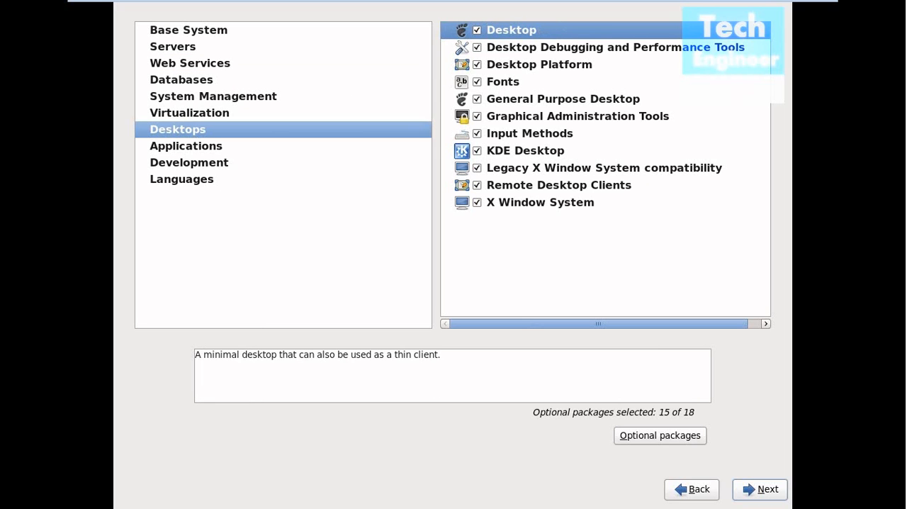
left_click(744, 490)
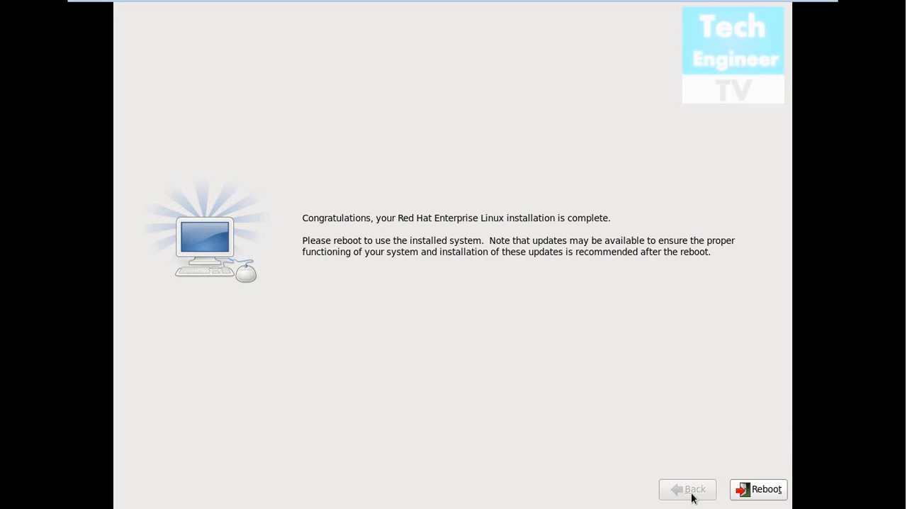
- Reboot into the installed system, accept the license agreement and continue past the software updates setup to user creation
left_click(768, 495)
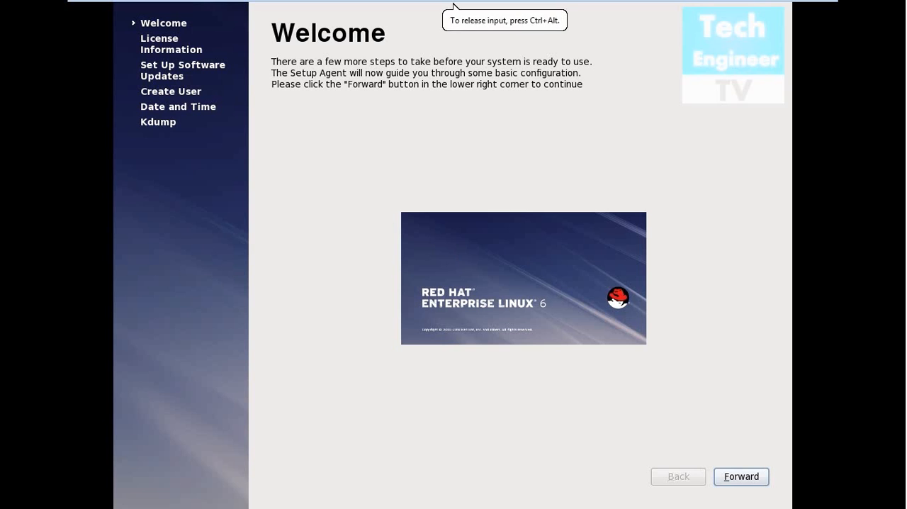
key("Return")
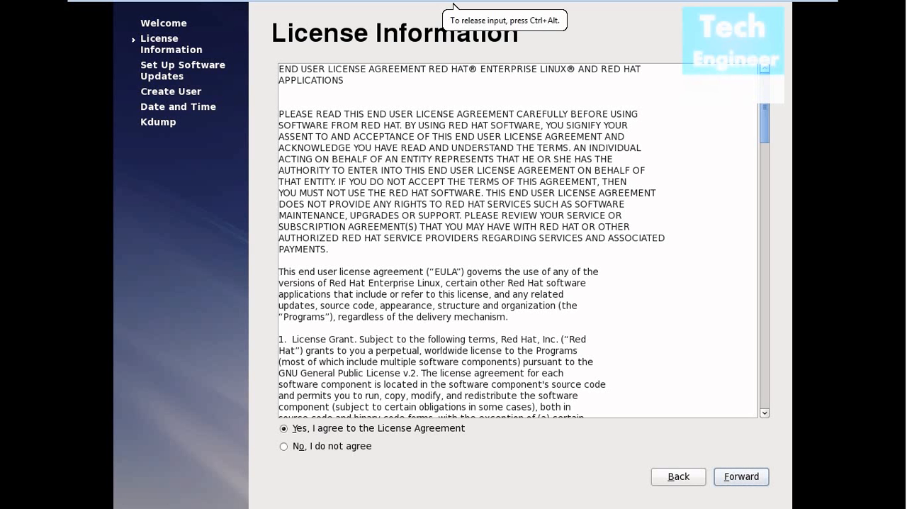
key("Return")
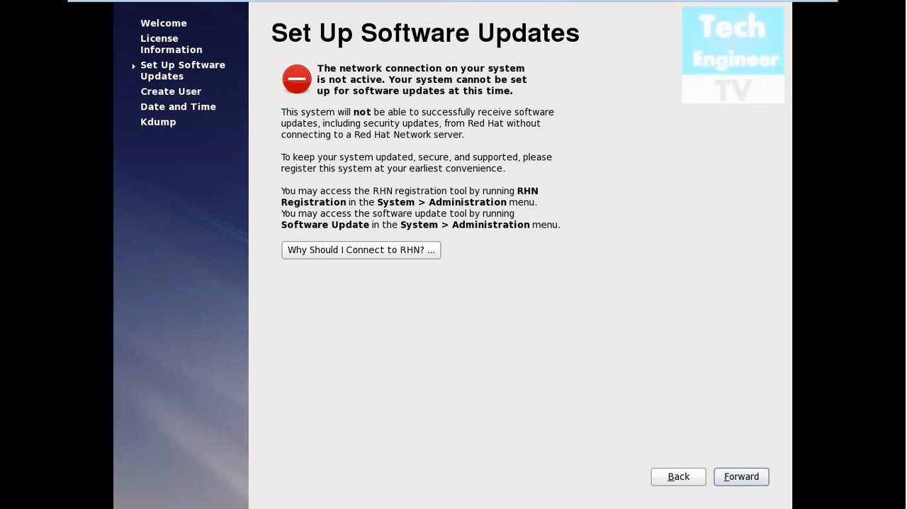
key("Return")
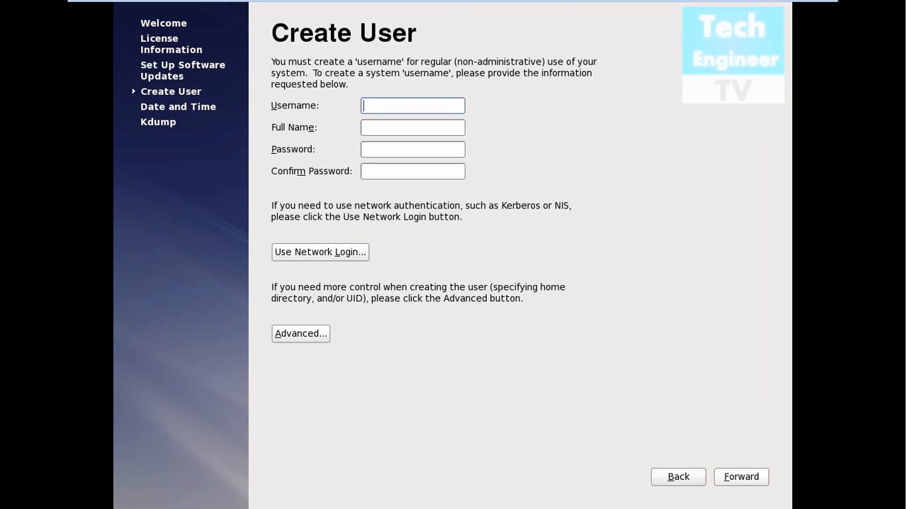
- Enter TechErTV as the username of the new regular user
type("TEC")
key("BackSpace")
key("BackSpace")
type("Te")
key("BackSpace")
key("BackSpace")
key("BackSpace")
type("TechErTV")
- Enter TechEngineerTV as the full name of the new user
key("Tab")
type("TechE")
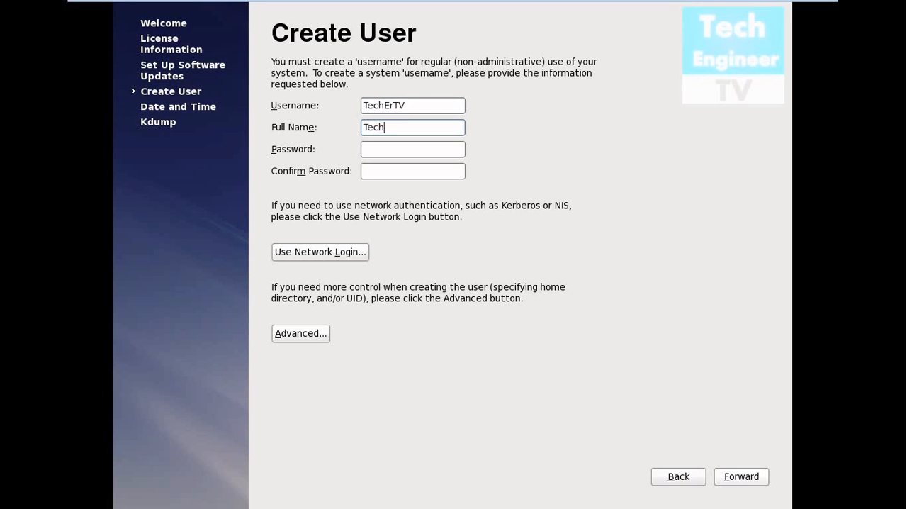
type("n")
type("gin")
type("eeer")
key("BackSpace")
key("BackSpace")
type("rTV")
- Enter the new user's account password and repeat it in the password confirmation
key("Tab")
type("redhat")
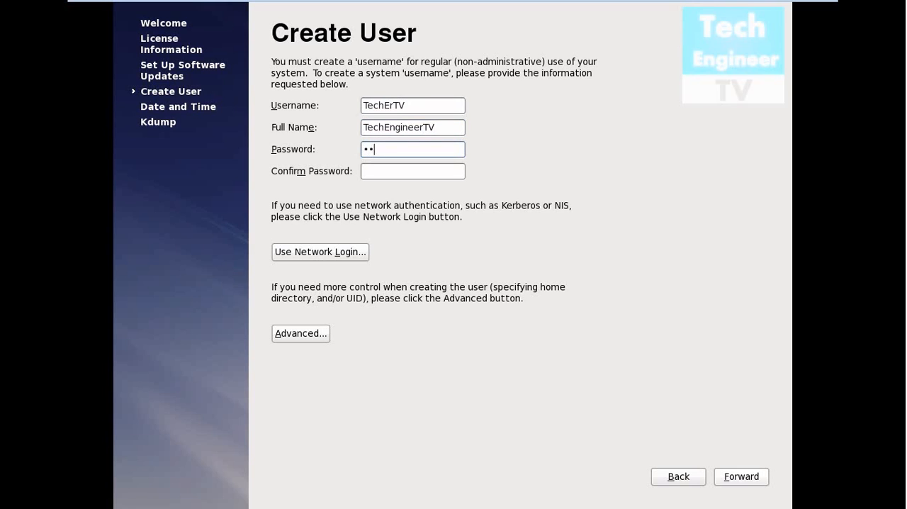
key("Tab")
type("r")
key("BackSpace")
type("redhat")
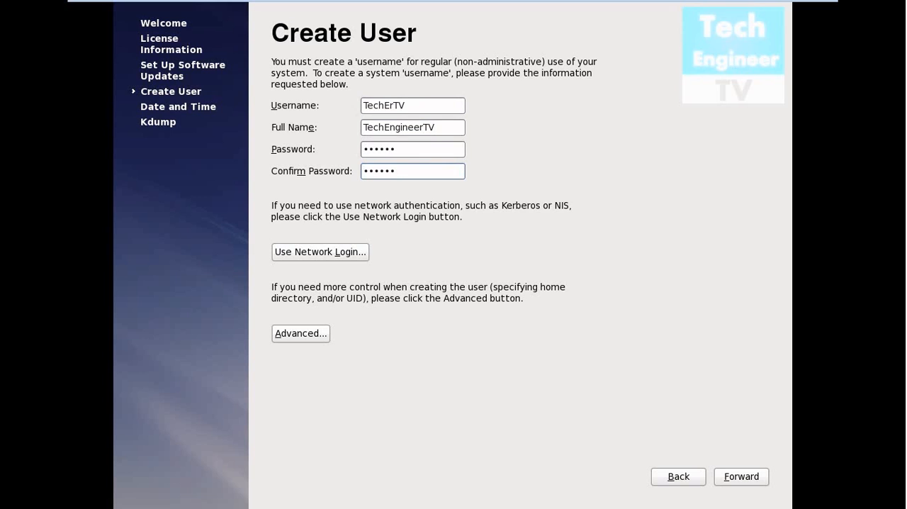
- Create the user despite the weak password and accept the system date and time without network synchronization
key("Return")
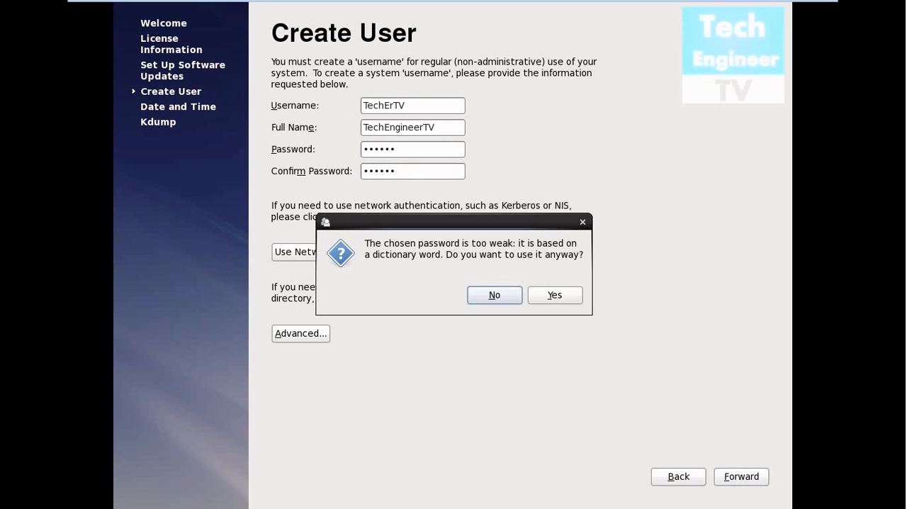
key("Tab")
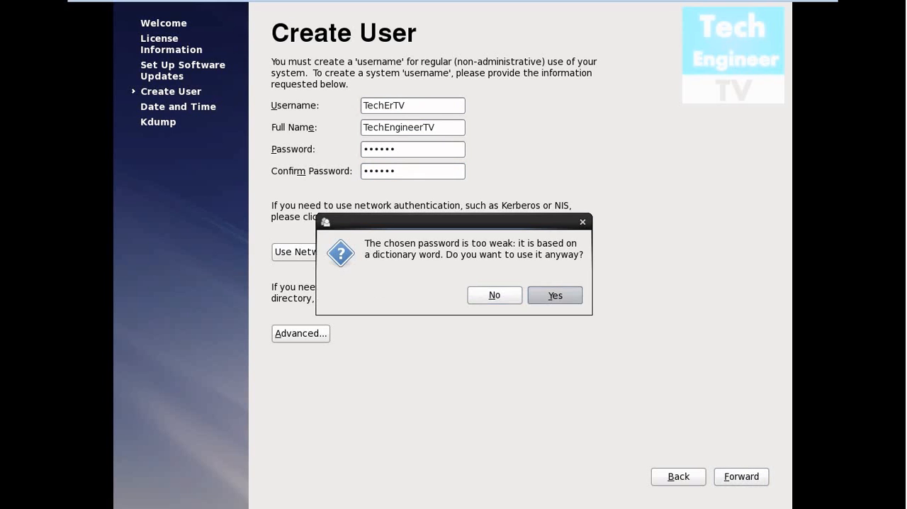
key("Return")
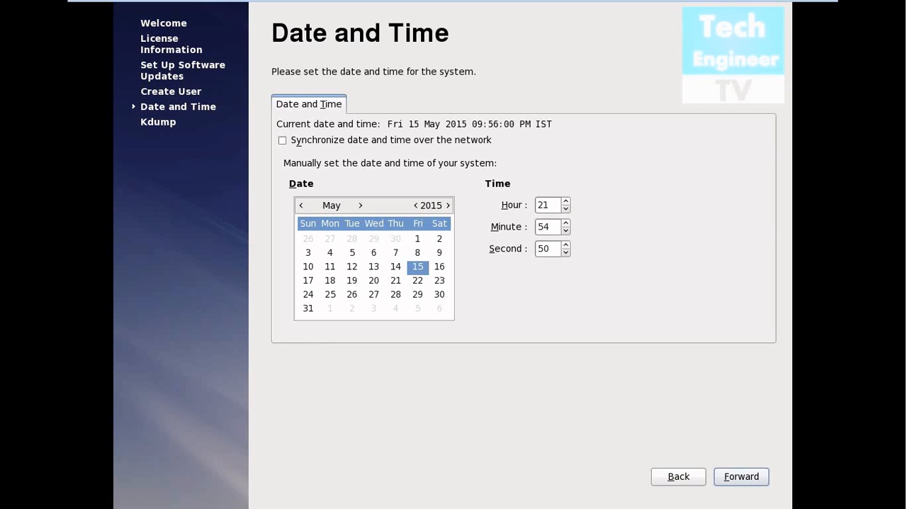
key("Return")
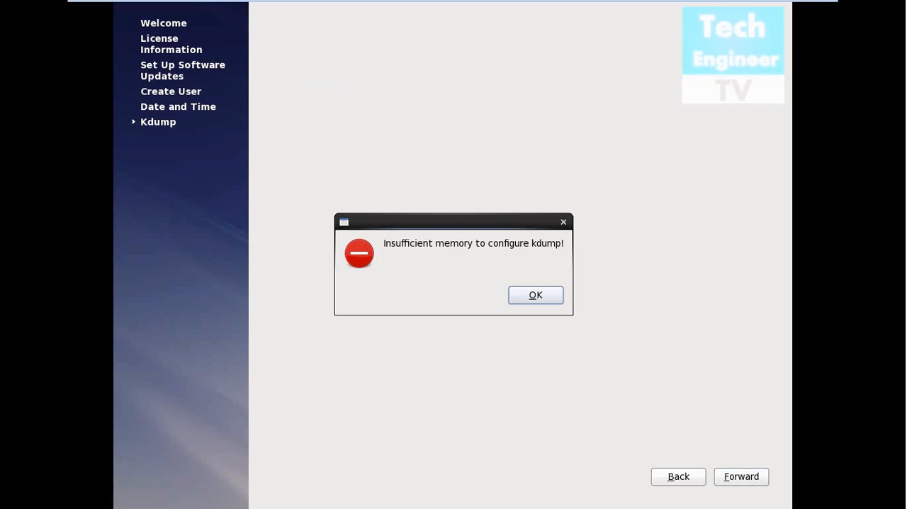
- Dismiss the kdump memory error and finish the first-boot setup with kdump left disabled
key("Return")
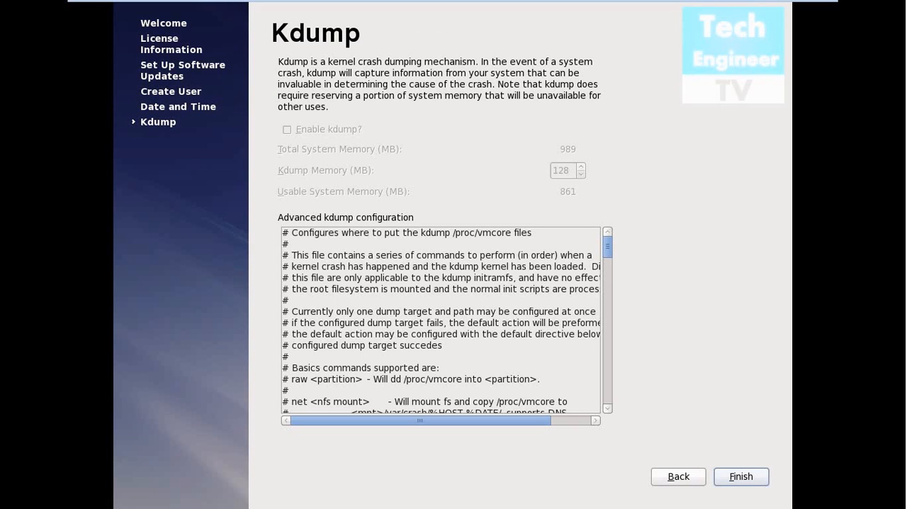
key("Return")
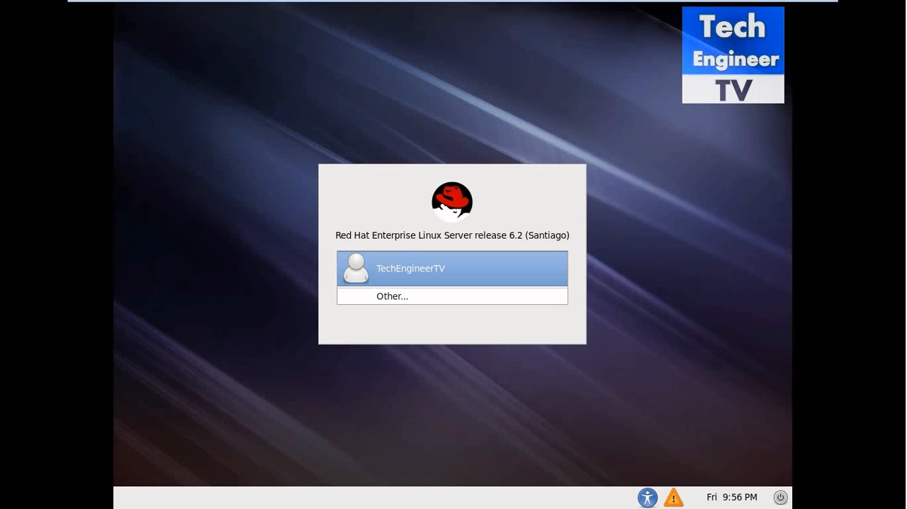
- Log in as the unlisted root user with the account password and dismiss the super user warning
key("Down")
key("Return")
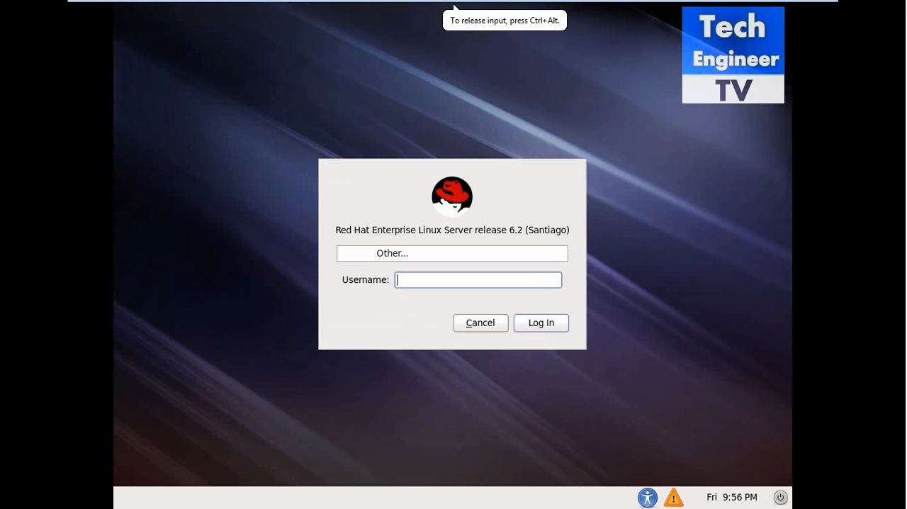
type("root")
key("Return")
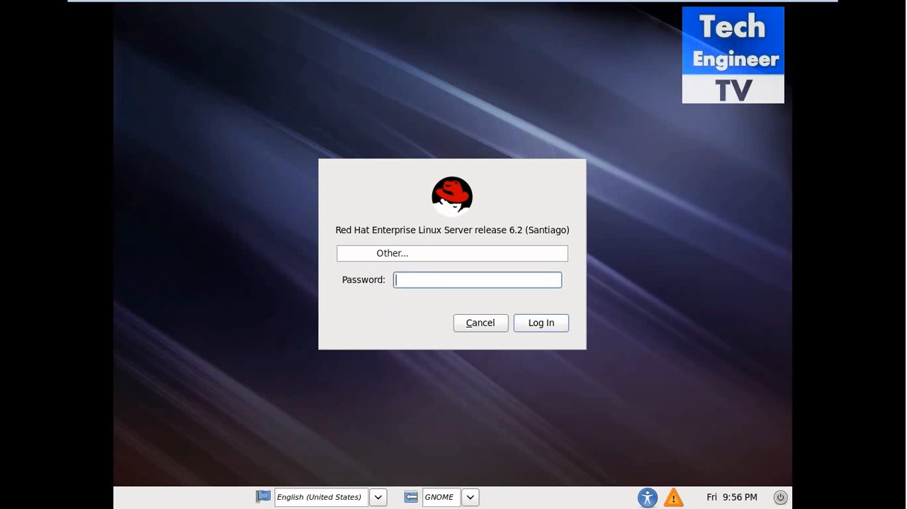
type("redhat")
key("Return")
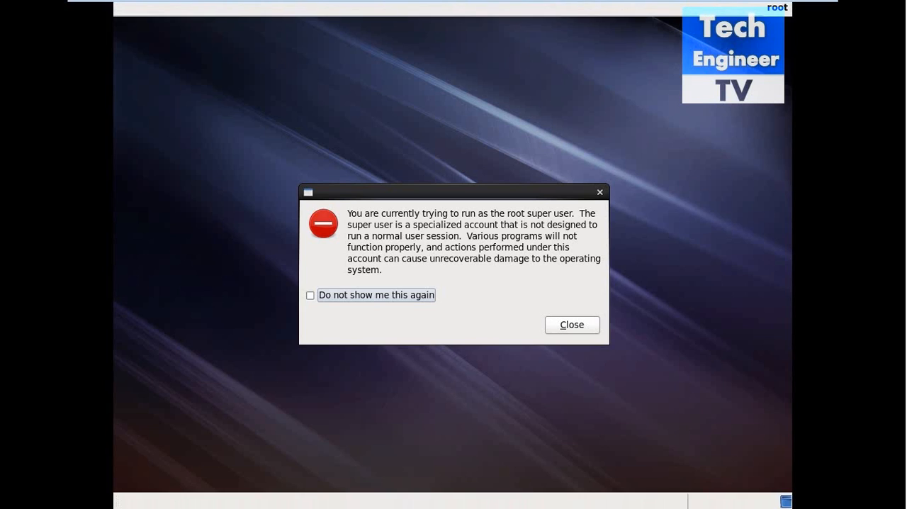
left_click(572, 325)
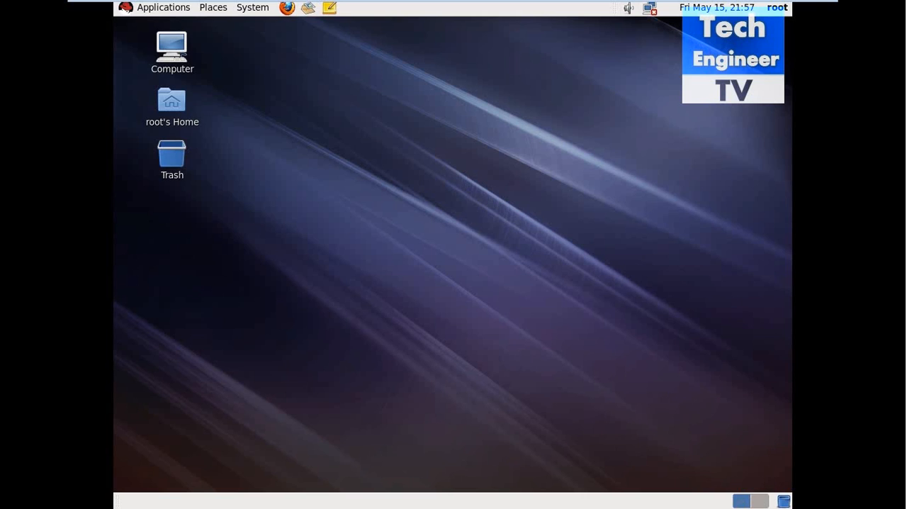
right_click(410, 137)
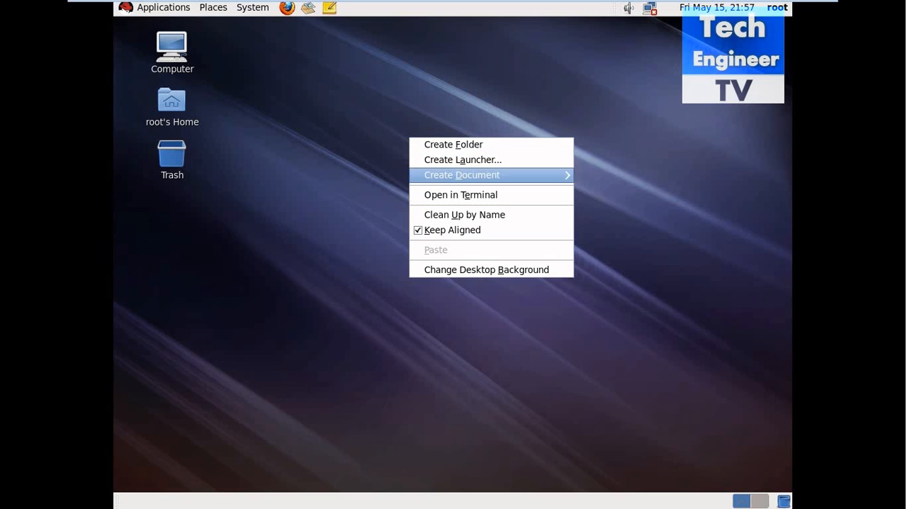
key("Escape")
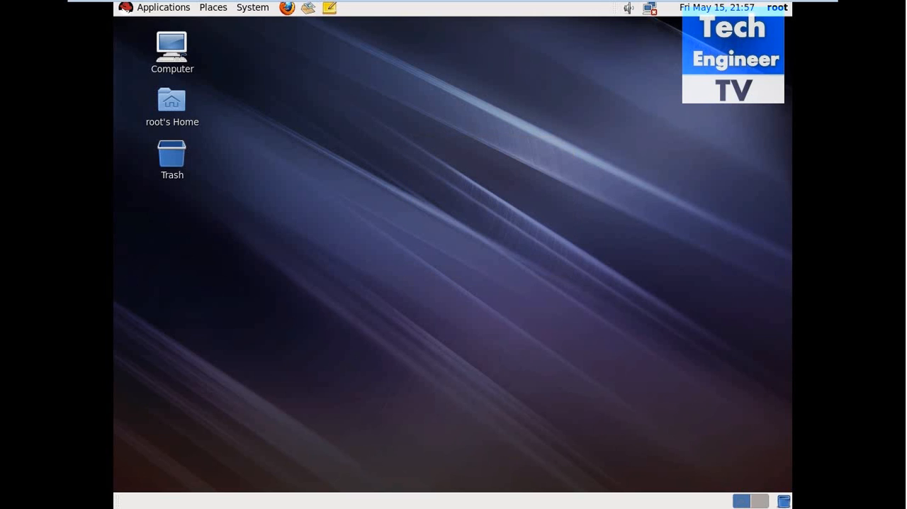